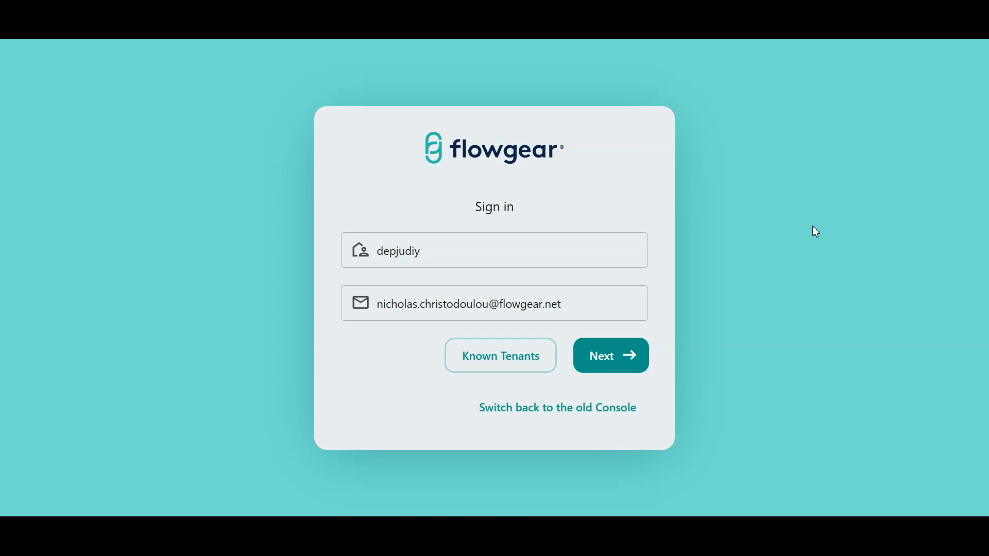
Step: Sign in to the depjudiy tenant with the prefilled tenant name and e-mail address
left_click(519, 249)
left_click(574, 311)
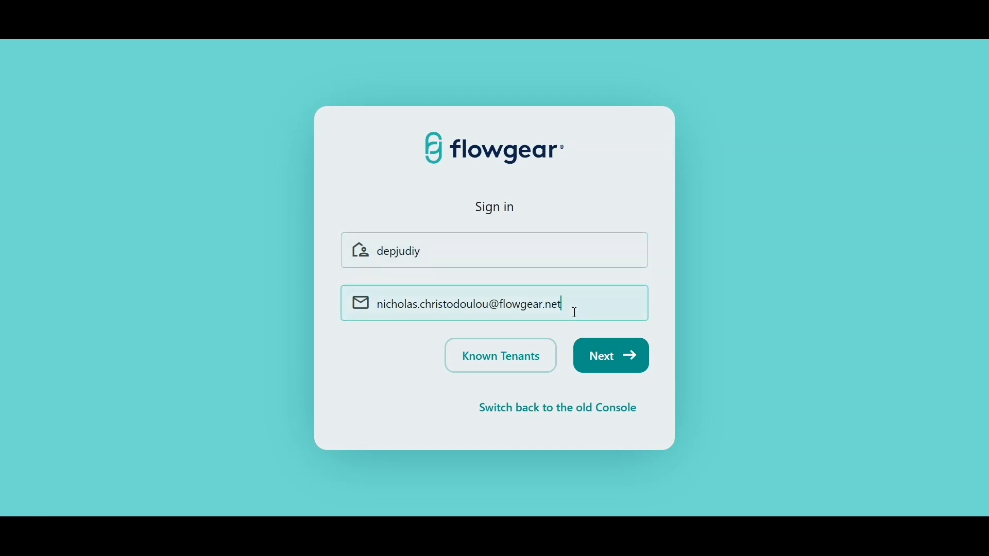
left_click(604, 360)
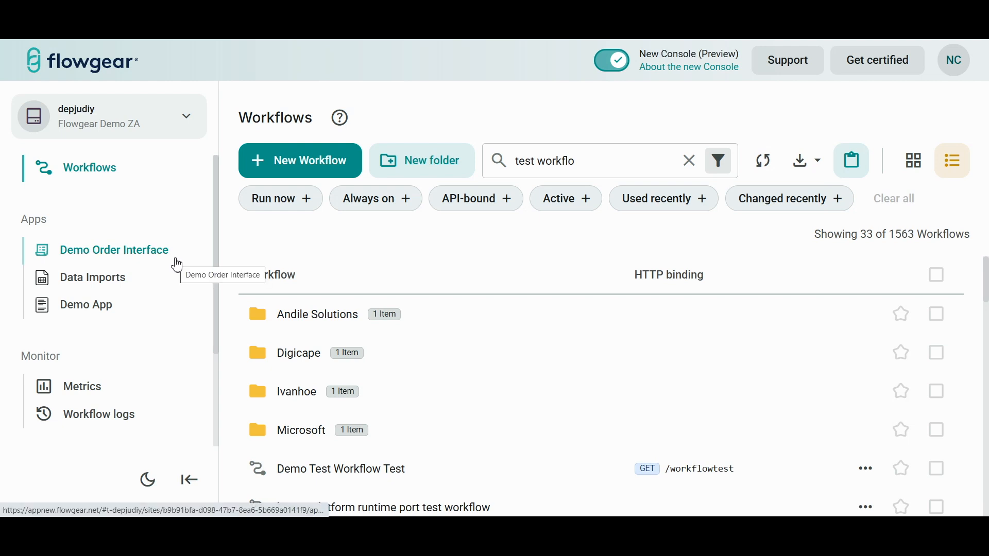
Step: Open the site's DropPoints list to review the configured DropPoints and their status
scroll(177, 264, "down", 3)
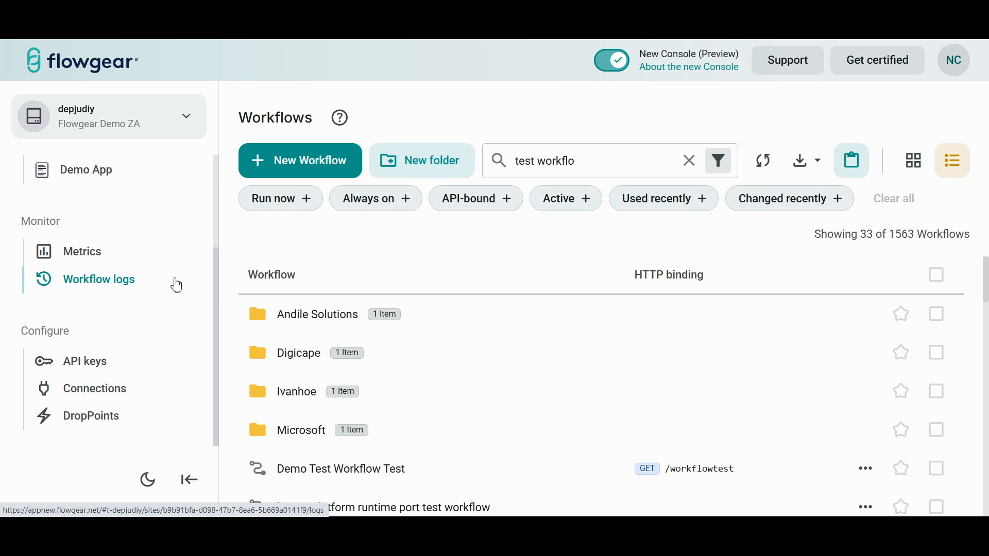
left_click(107, 428)
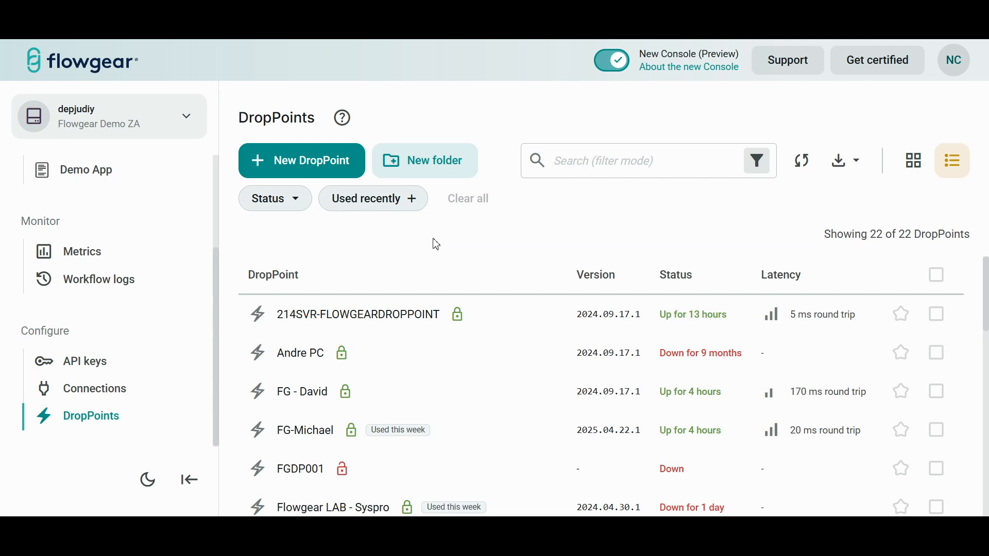
Step: Open the Salesforce Sandbox [OAuth] connection from the site's connections
left_click(107, 404)
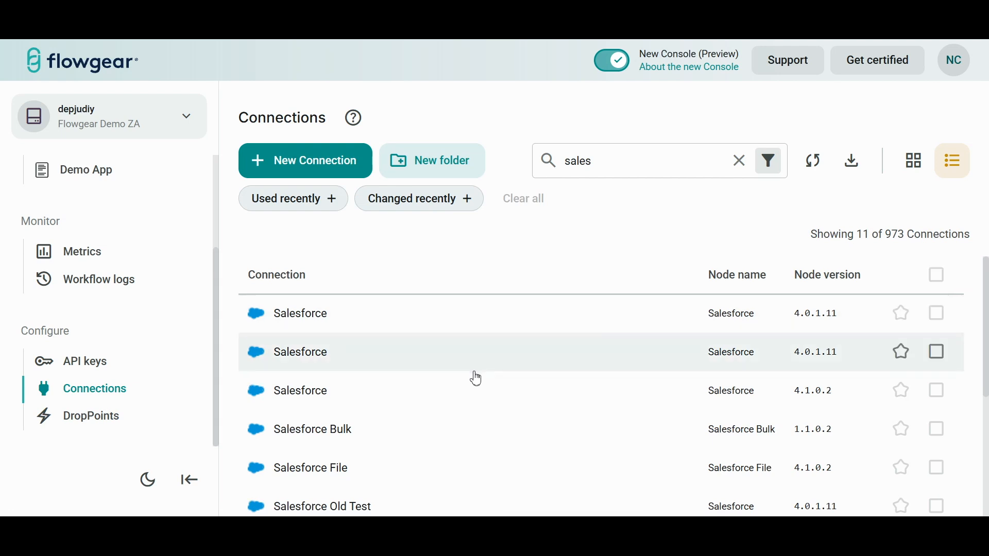
scroll(474, 377, "down", 4)
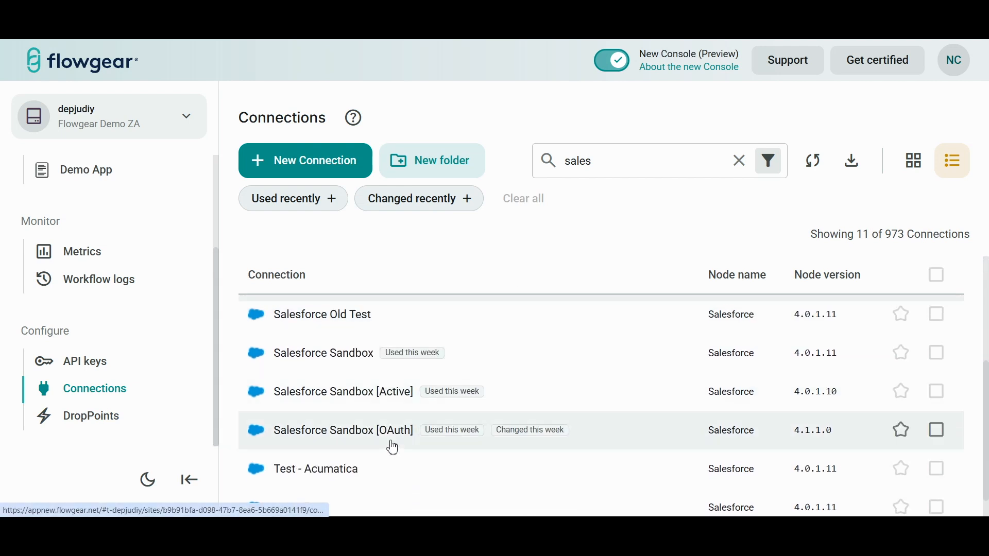
left_click(392, 447)
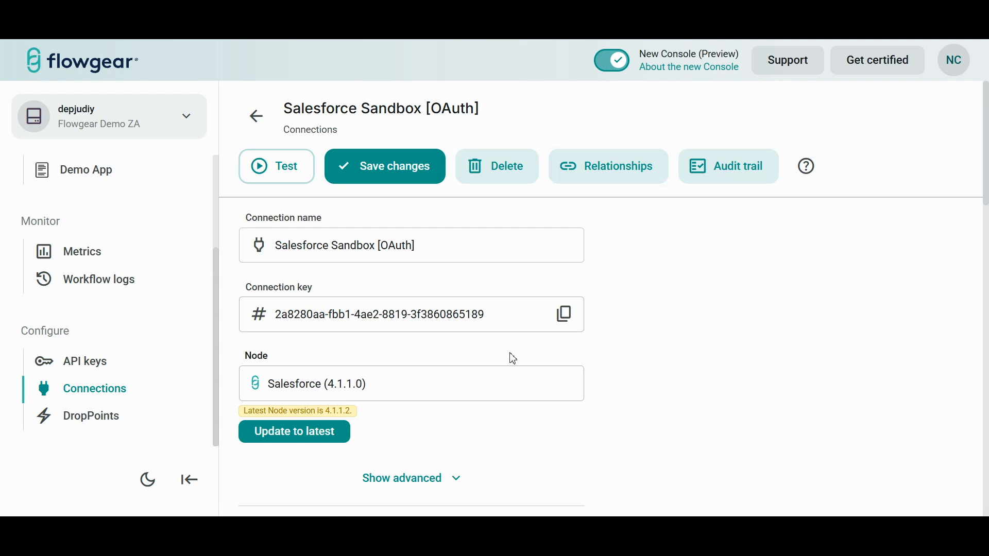
Step: Review the Salesforce connection's Test environment settings, run a connection test and dismiss its notification
scroll(509, 356, "down", 8)
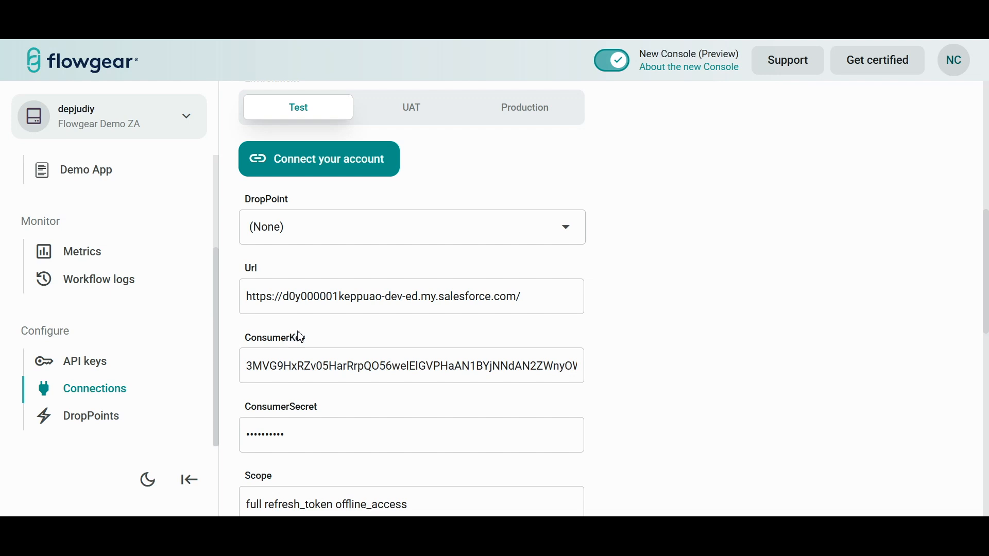
scroll(301, 337, "up", 8)
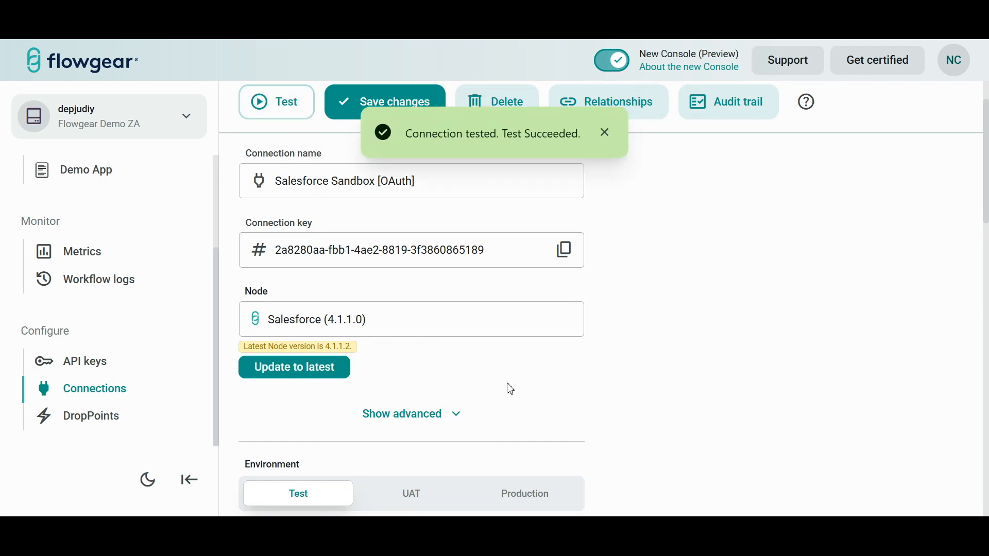
left_click(604, 135)
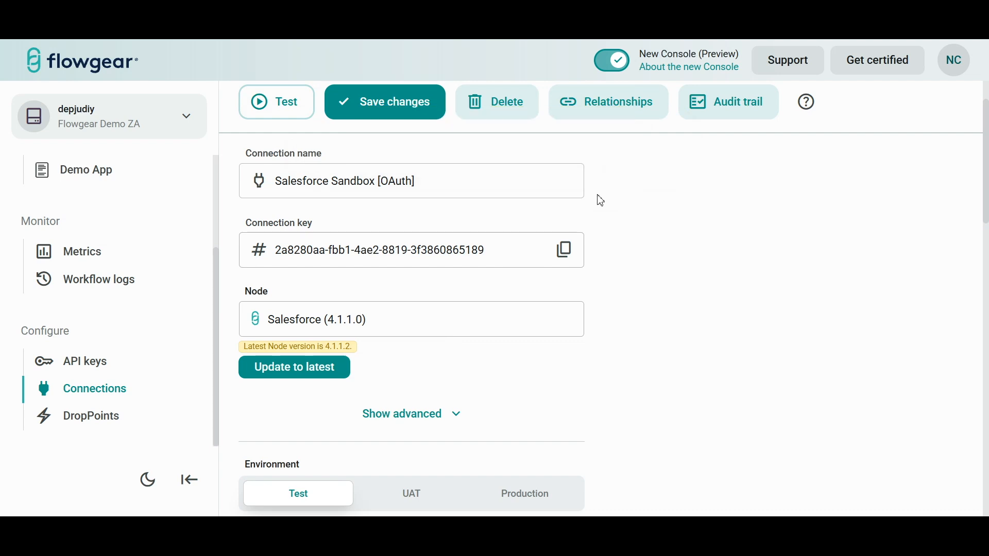
Step: Compare the Salesforce connection's Test, UAT and Production environment settings, ending on UAT
scroll(597, 216, "down", 4)
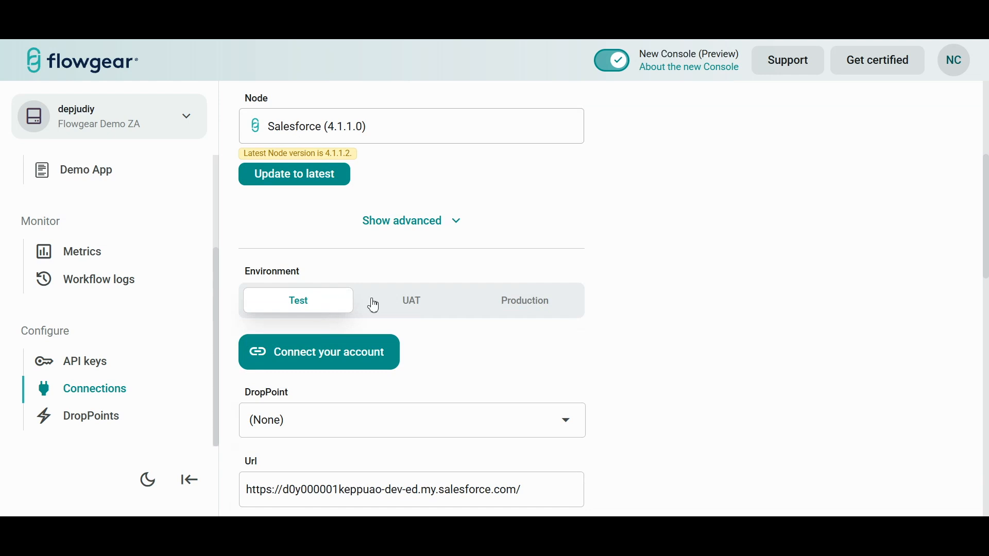
left_click(411, 309)
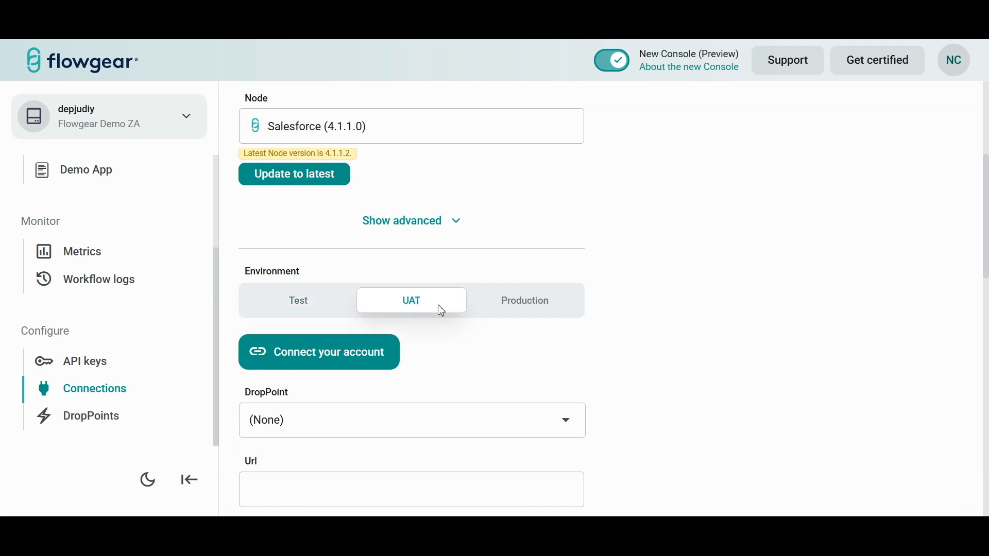
left_click(520, 312)
left_click(311, 306)
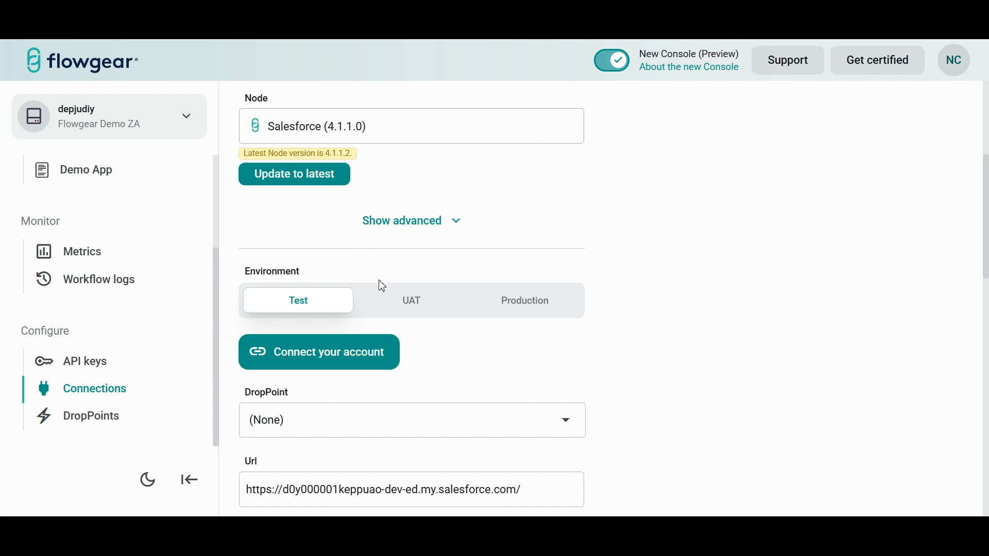
left_click(404, 300)
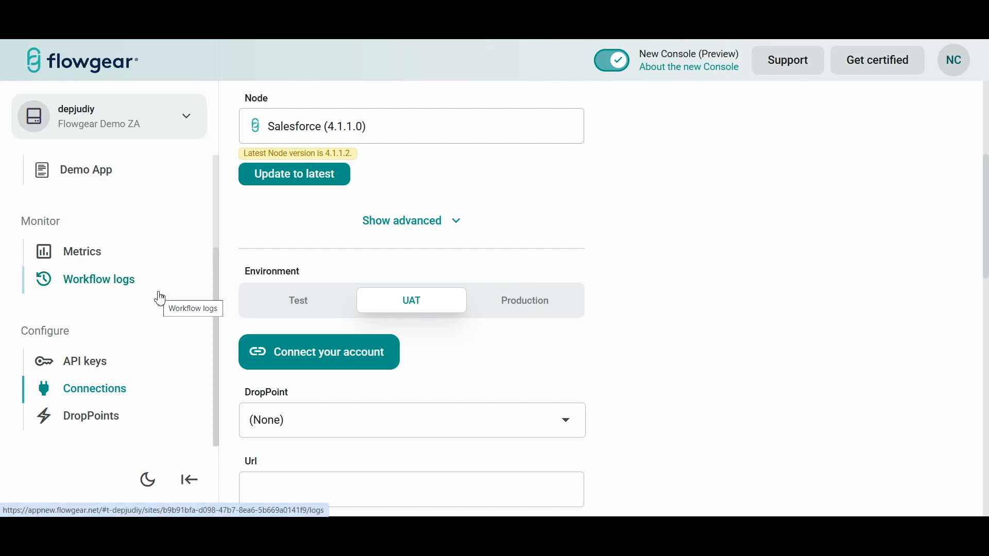
Step: Search the workflow logs for Start & Triggers entries across all workflows
left_click(106, 280)
left_click(579, 379)
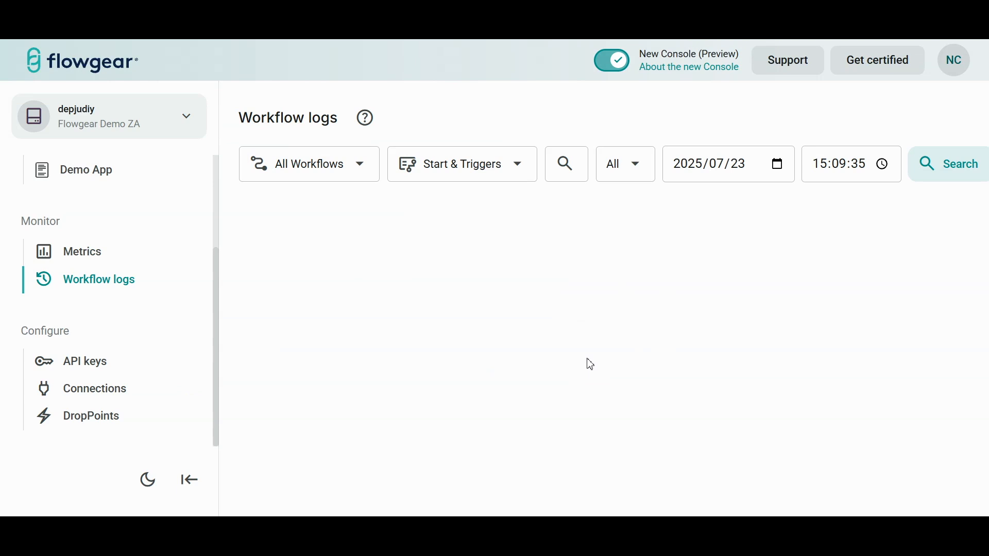
left_click(941, 174)
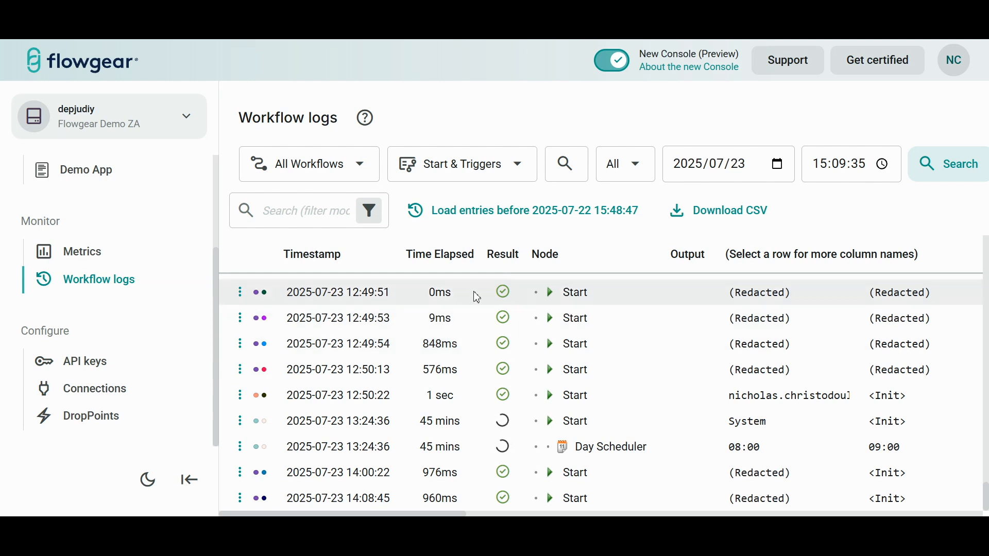
Step: Create a new workflow named "Test Workflow" from the Blank New Workflow template
scroll(47, 283, "up", 3)
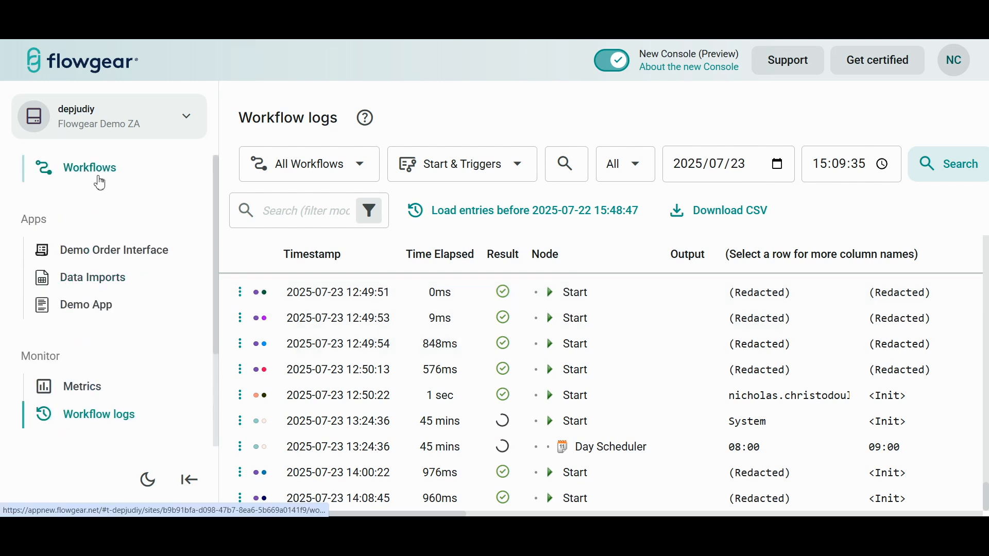
left_click(103, 170)
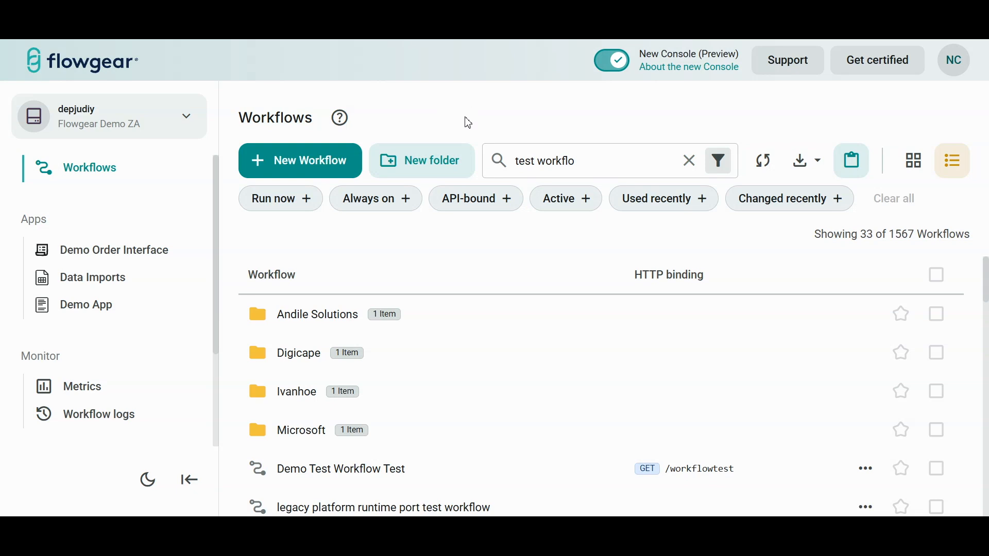
left_click(297, 166)
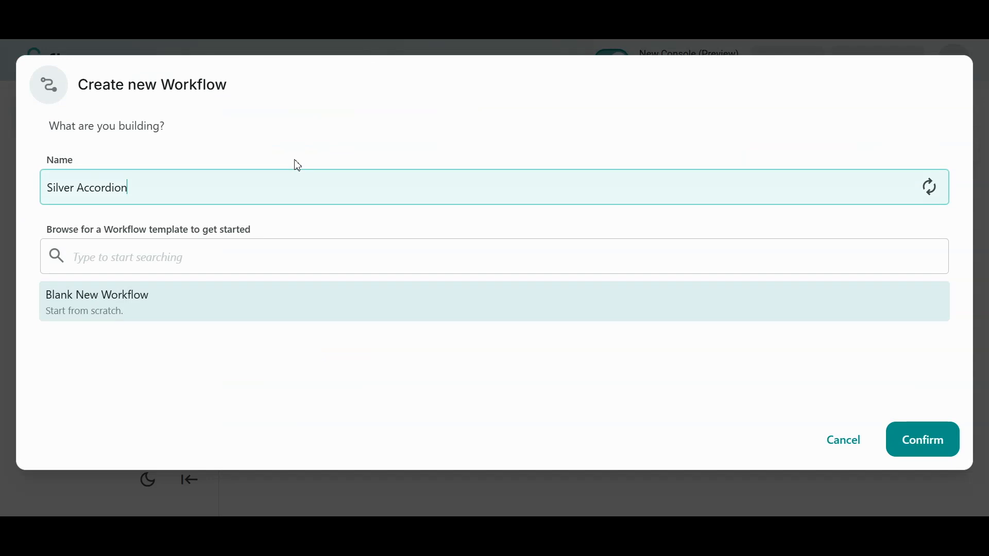
key("ctrl+a")
type("Test Workflow")
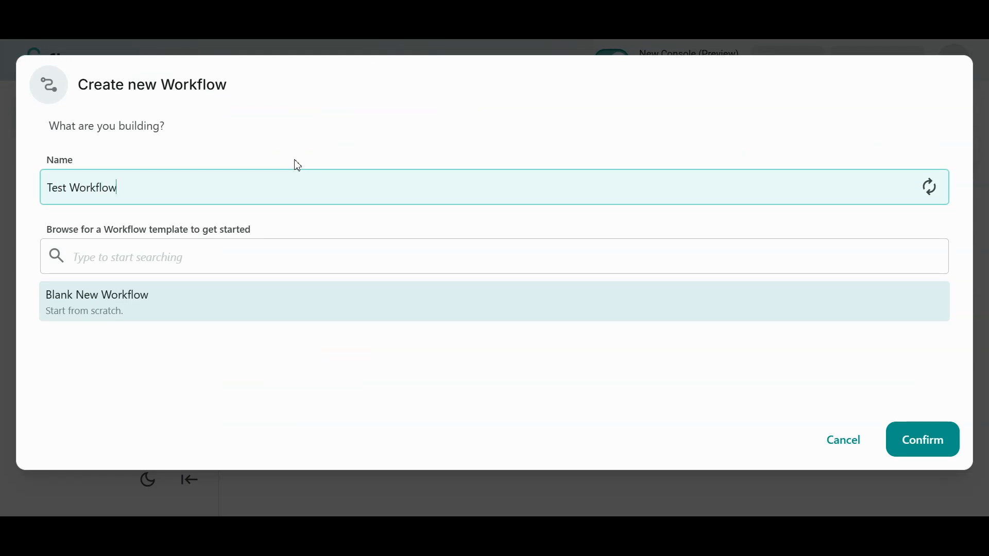
left_click(924, 441)
Step: Start adding a node on the empty canvas beside the Start node and browse the unfiltered node list
left_click_drag(613, 389, 566, 349)
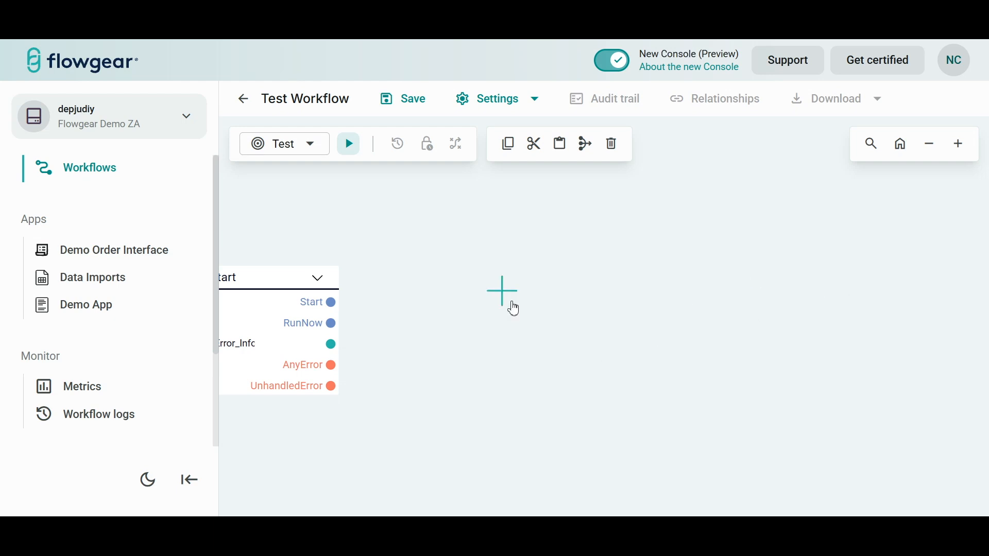
left_click(502, 291)
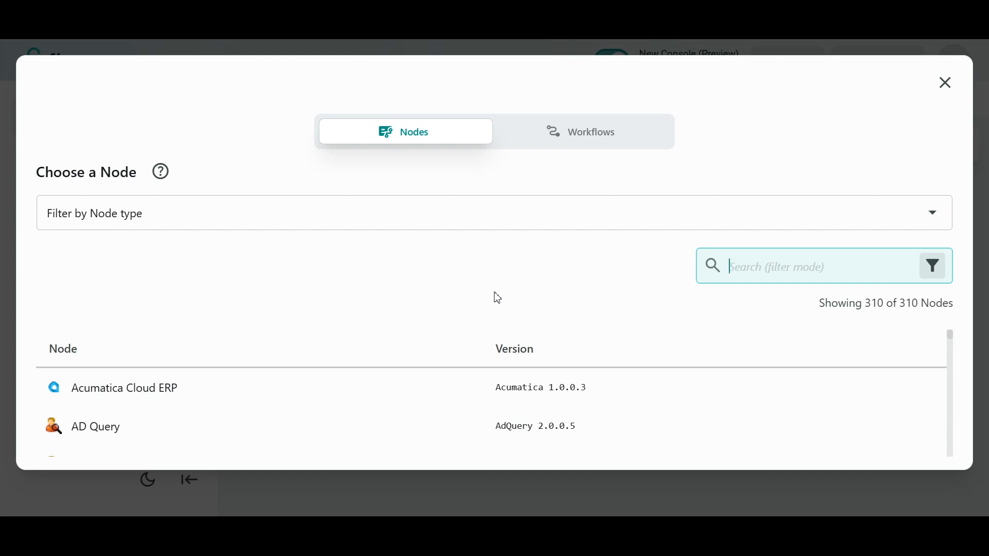
scroll(372, 411, "down", 15)
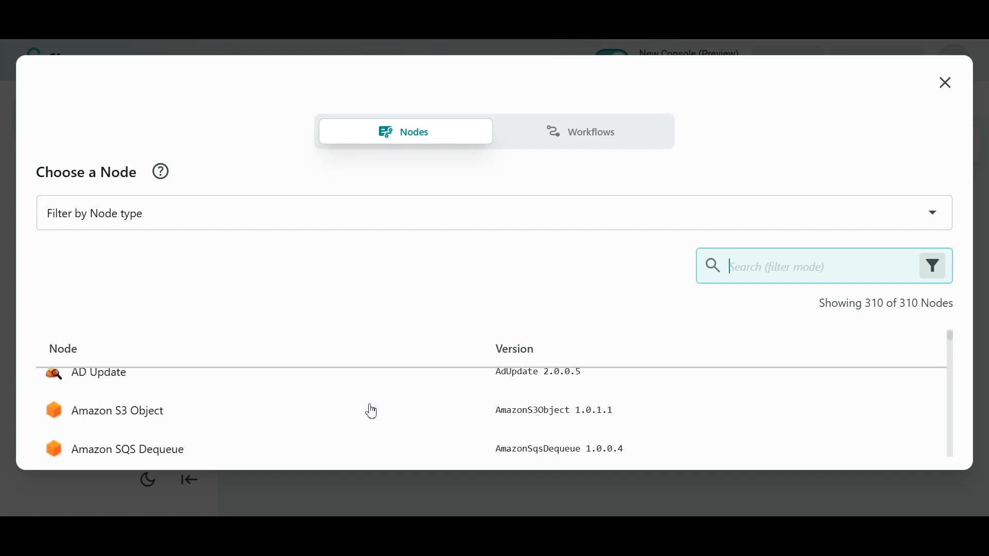
scroll(372, 411, "up", 15)
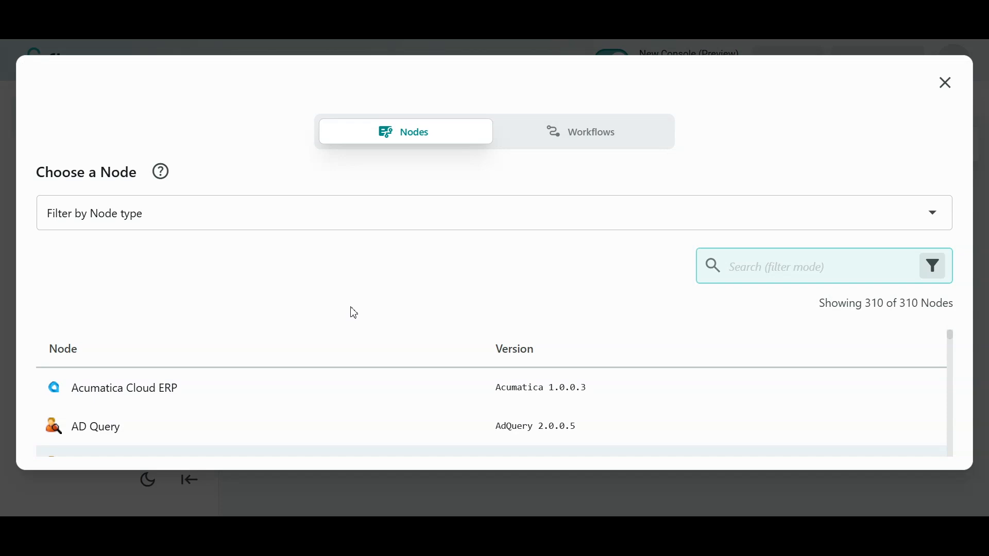
Step: Filter the nodes by the Connector type and browse the available connectors
left_click(304, 227)
left_click(139, 316)
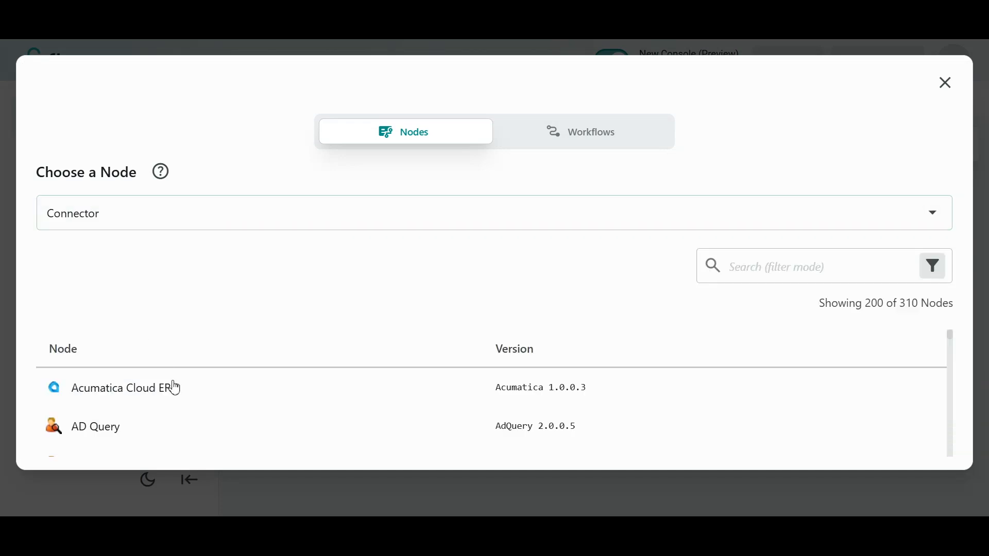
scroll(178, 411, "down", 5)
scroll(184, 412, "down", 4)
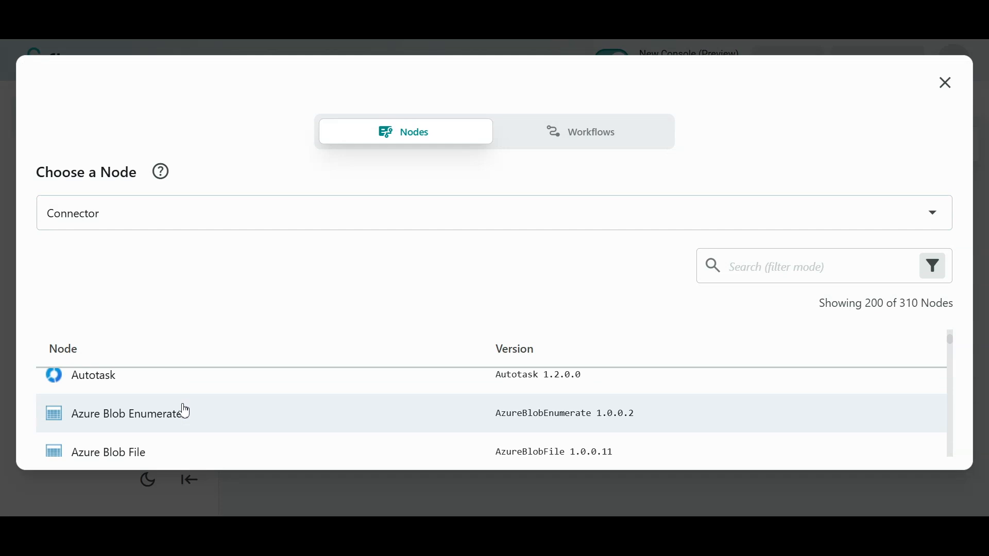
scroll(185, 412, "down", 4)
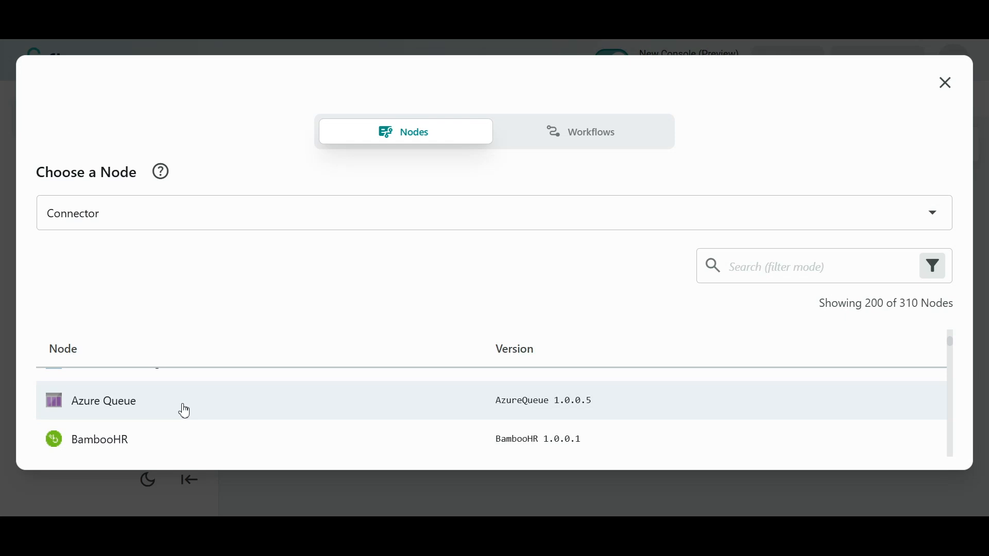
scroll(185, 411, "down", 10)
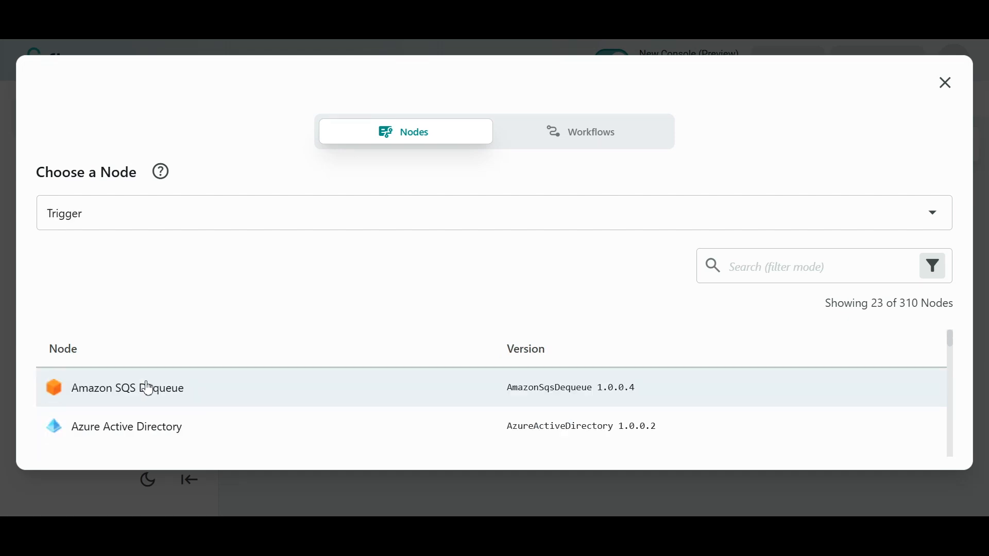
Step: Browse the available nodes of the Trigger type
scroll(148, 388, "down", 6)
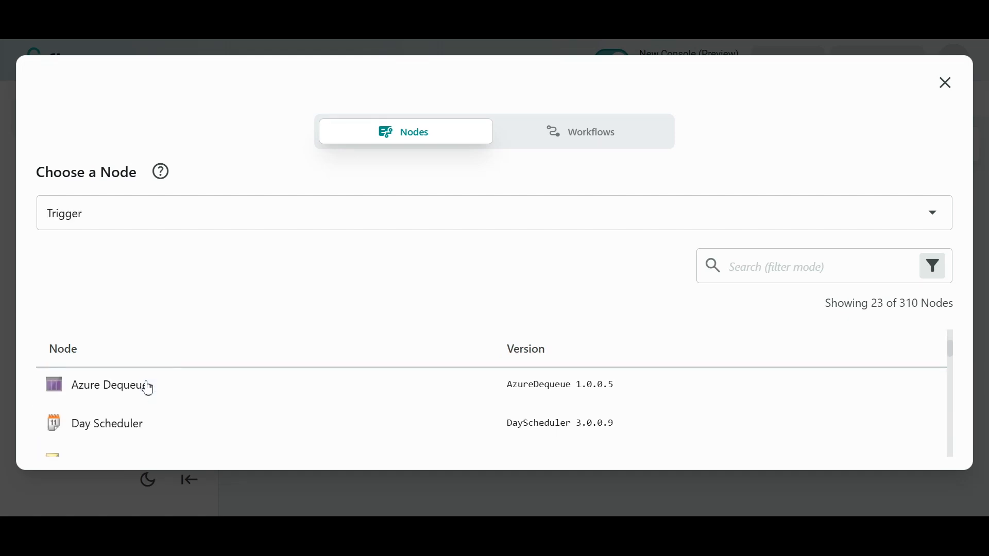
scroll(152, 402, "down", 6)
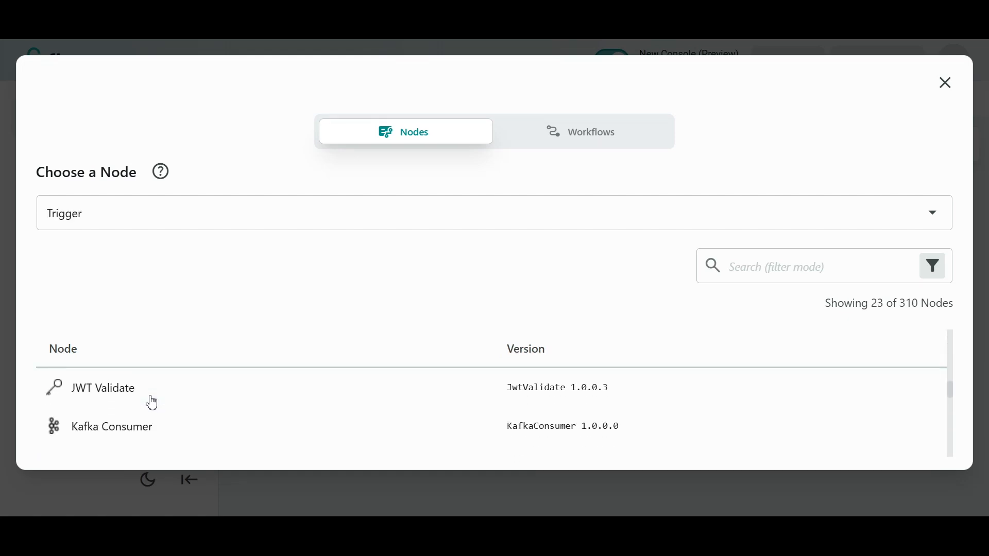
scroll(152, 405, "down", 3)
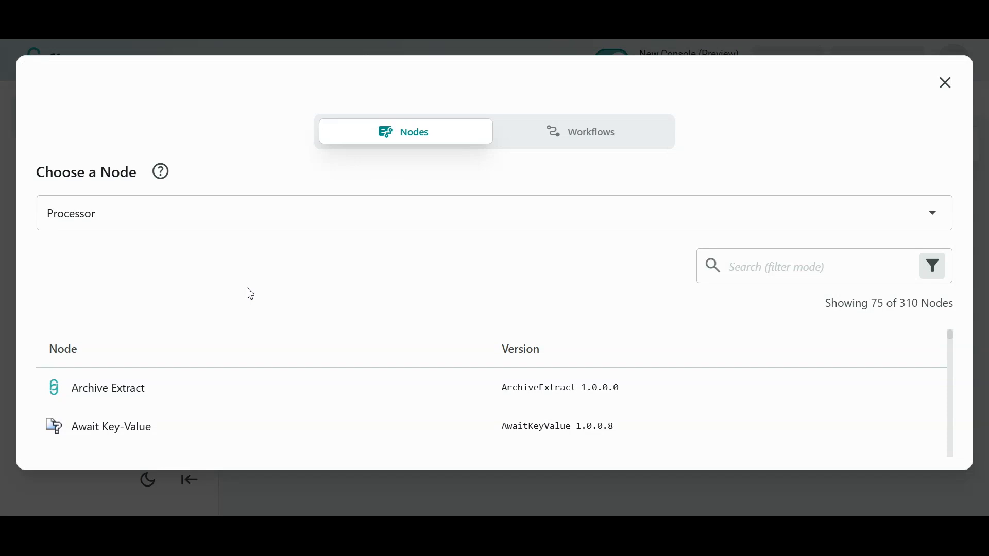
Step: Browse the available nodes of the Processor type
scroll(229, 401, "down", 3)
scroll(232, 402, "down", 6)
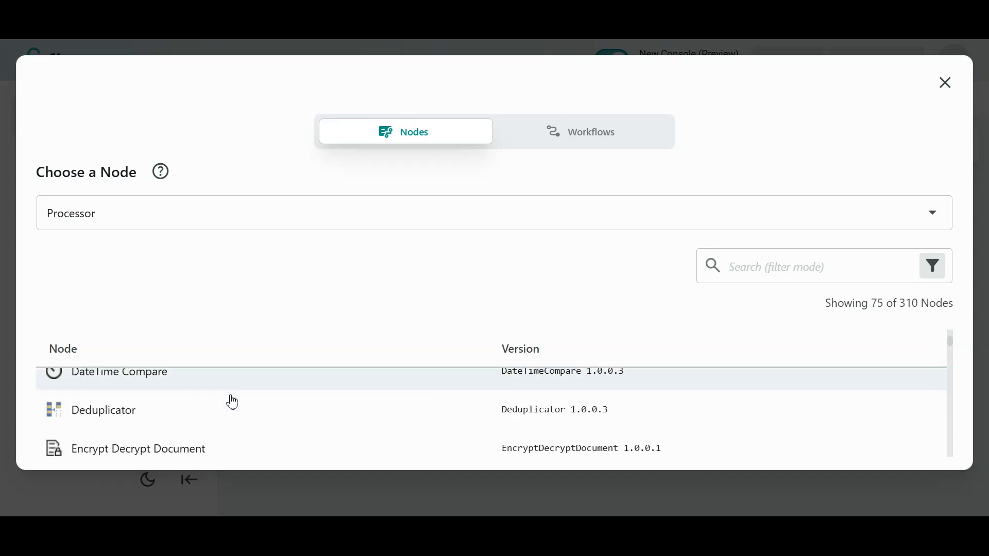
scroll(232, 402, "down", 4)
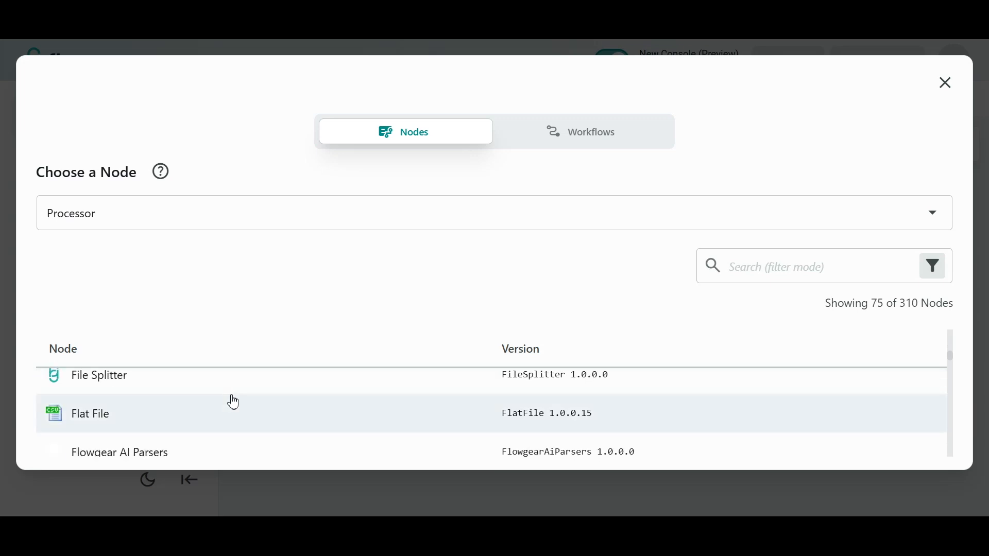
scroll(233, 402, "down", 5)
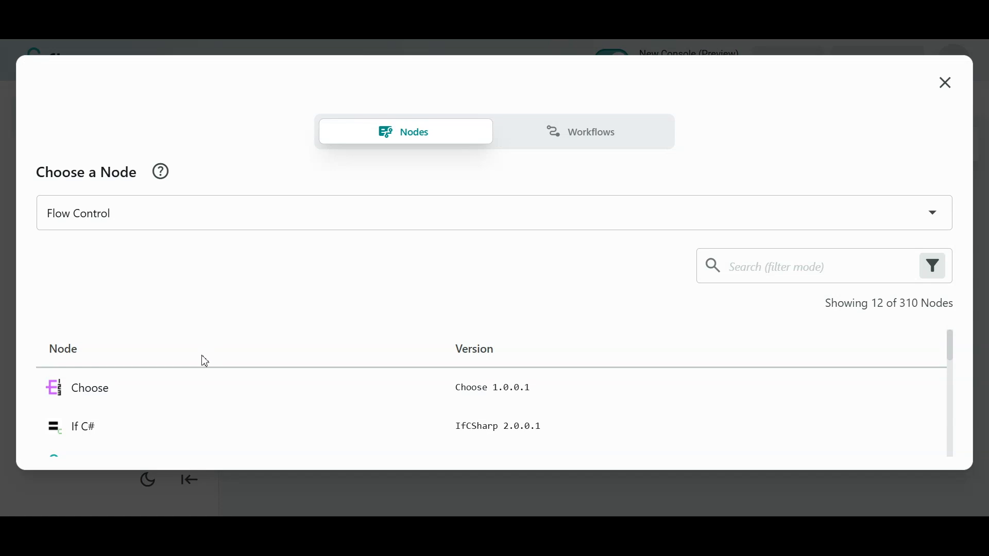
Step: Browse the available nodes of the Flow Control type
scroll(203, 397, "down", 2)
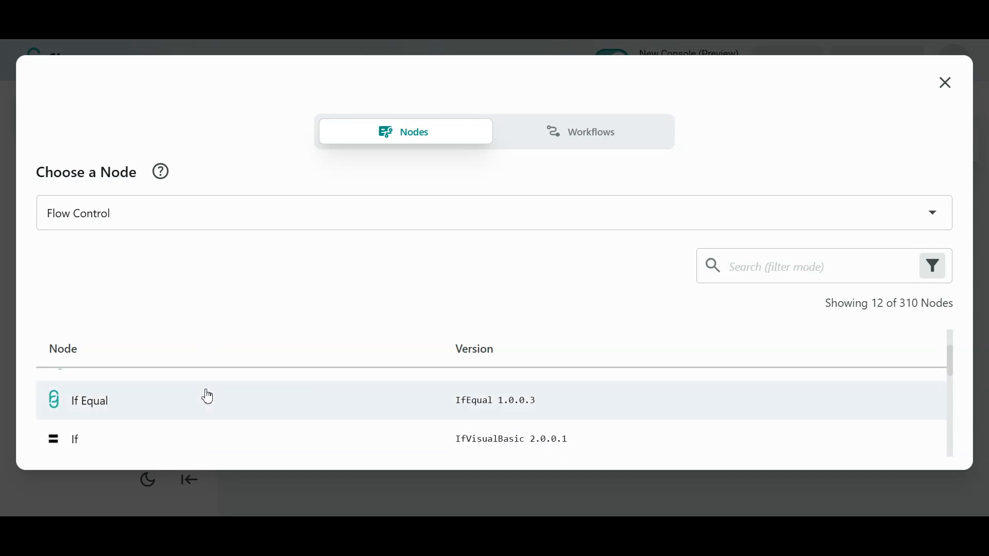
scroll(207, 396, "down", 5)
scroll(207, 396, "down", 3)
scroll(207, 396, "up", 3)
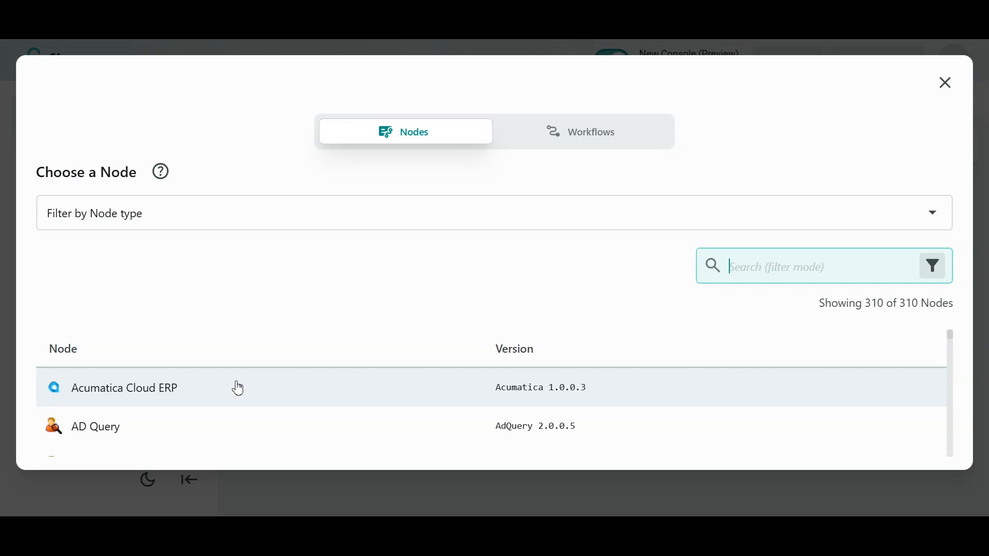
Step: Browse the complete node list without any type filter
scroll(238, 395, "down", 2)
scroll(237, 394, "down", 5)
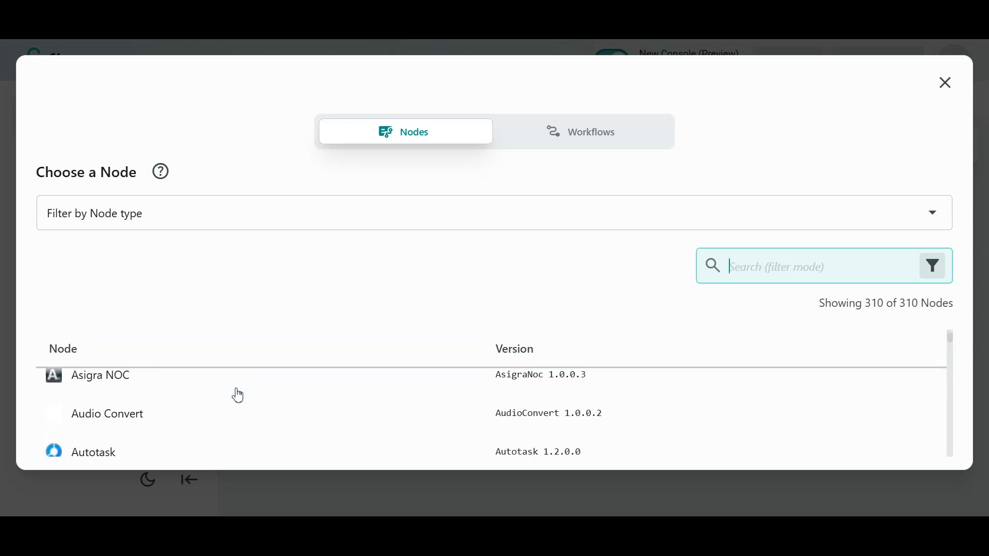
scroll(238, 395, "down", 1)
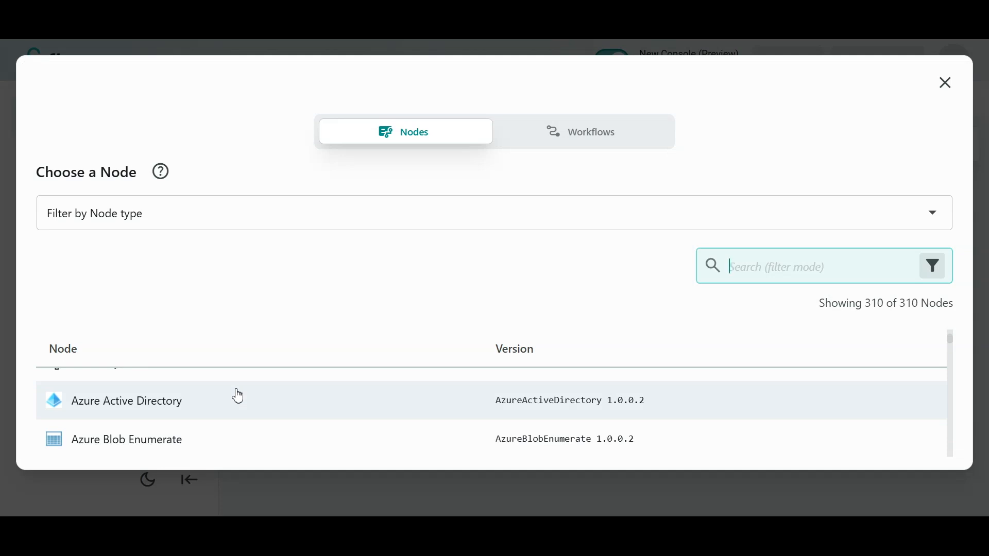
Step: Review the Trigger and Flow Control node types again and close the node chooser without adding a node
left_click(145, 301)
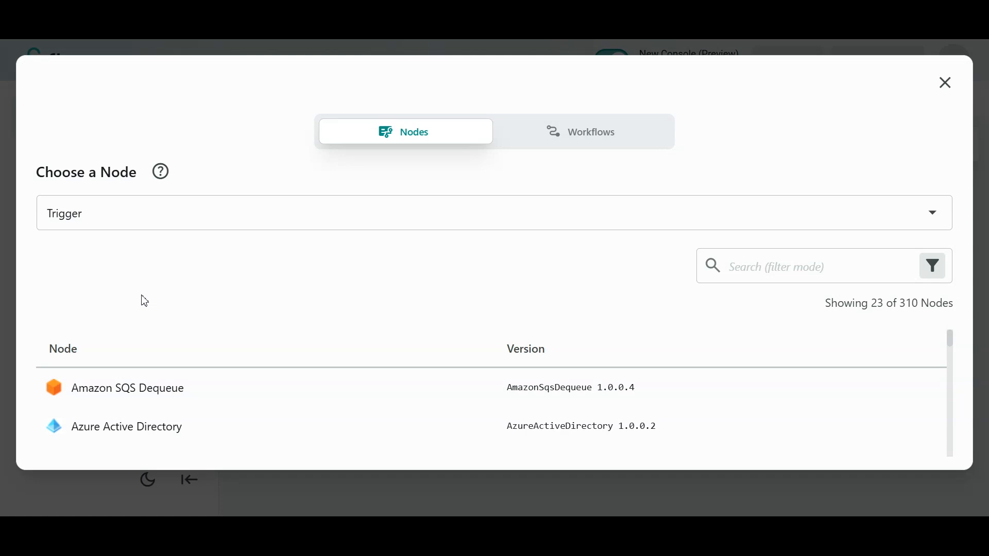
scroll(154, 383, "down", 2)
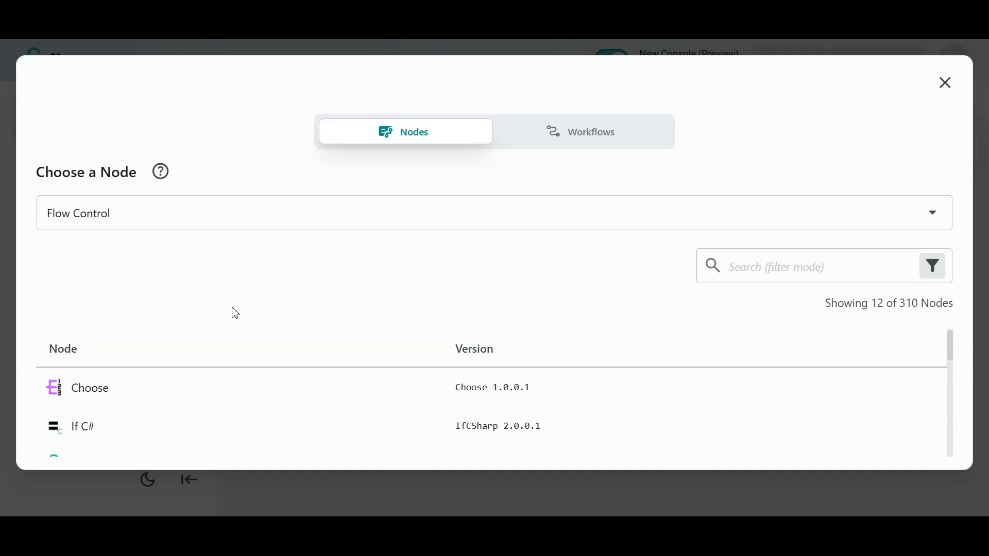
left_click(946, 84)
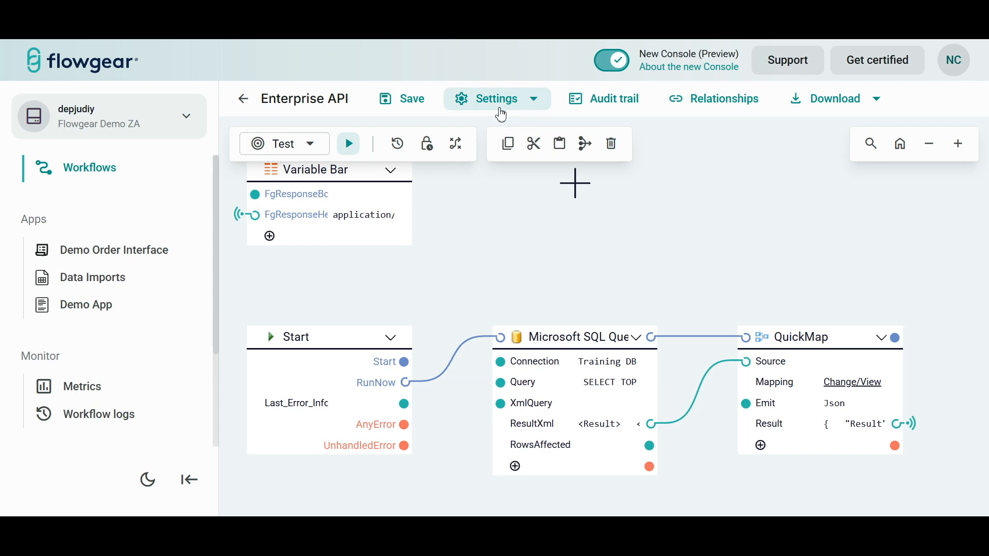
Step: Review the API binding in the Enterprise API workflow's settings, and copy and paste its full URL
left_click(500, 110)
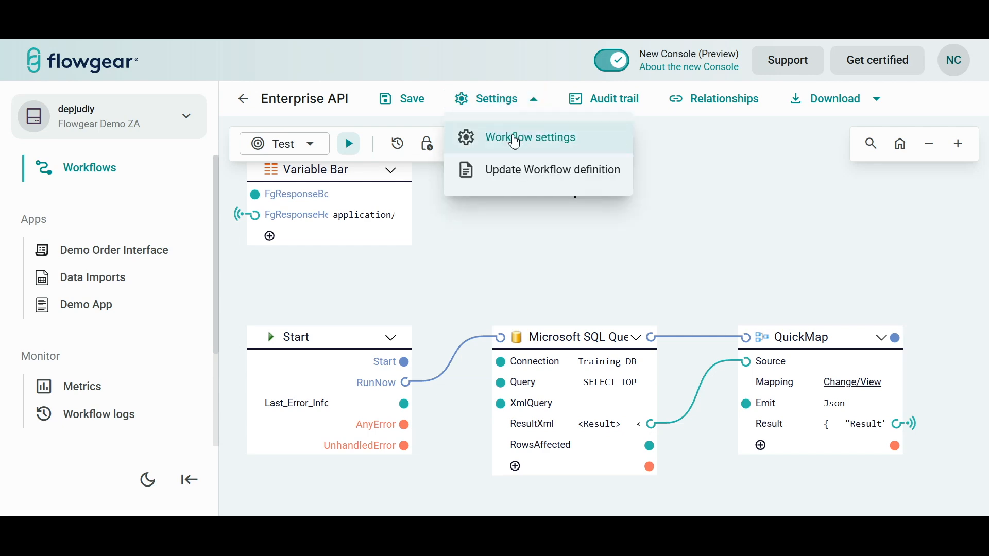
left_click(512, 139)
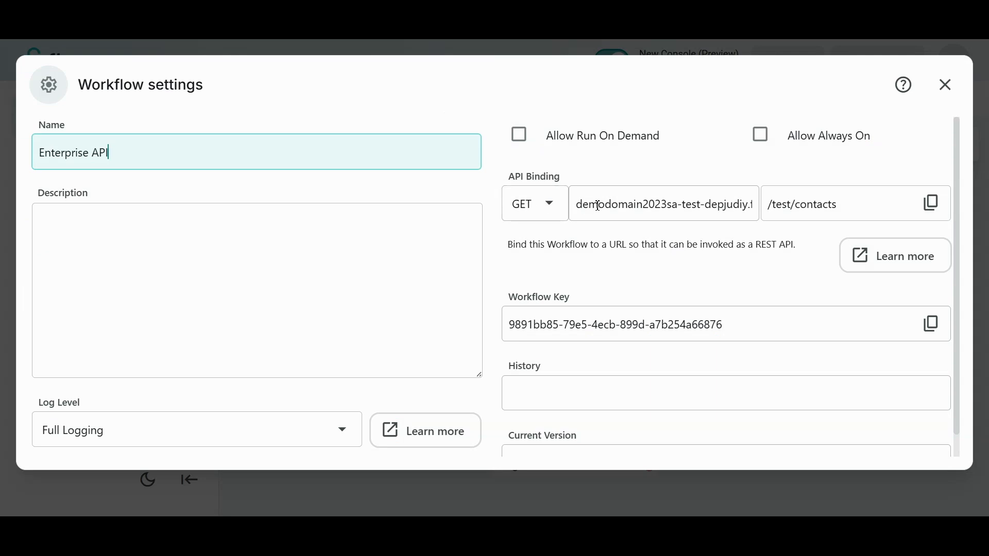
left_click_drag(580, 207, 766, 217)
left_click(691, 209)
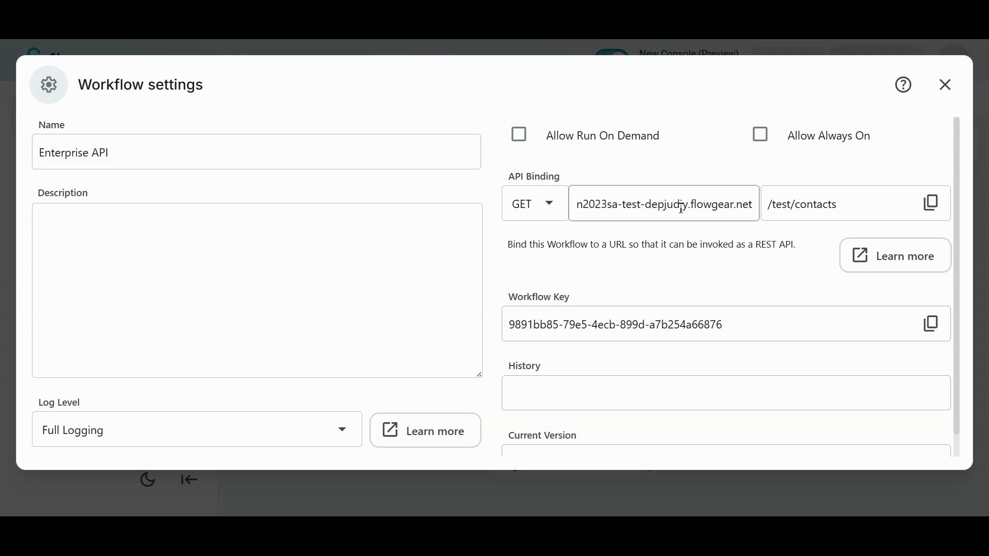
left_click(788, 206)
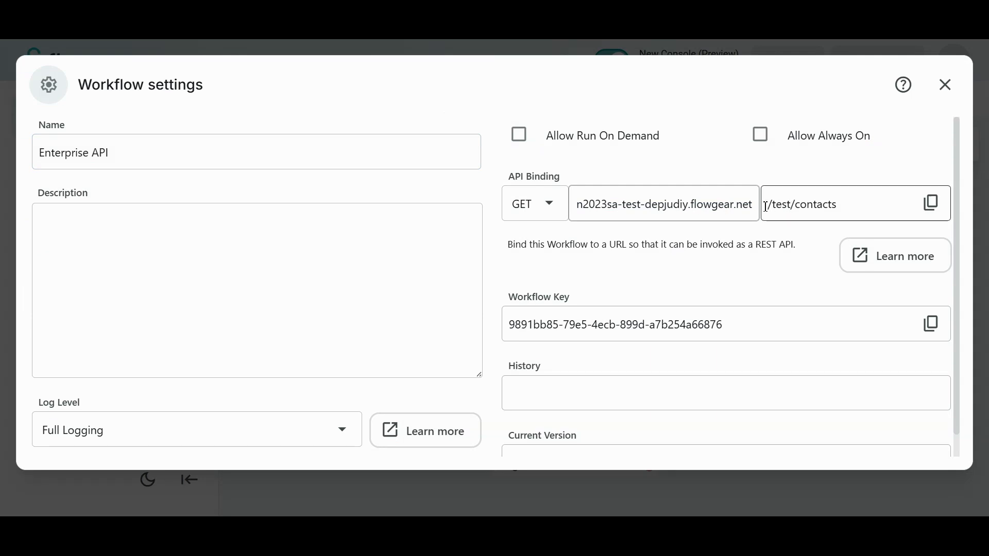
left_click_drag(766, 206, 868, 209)
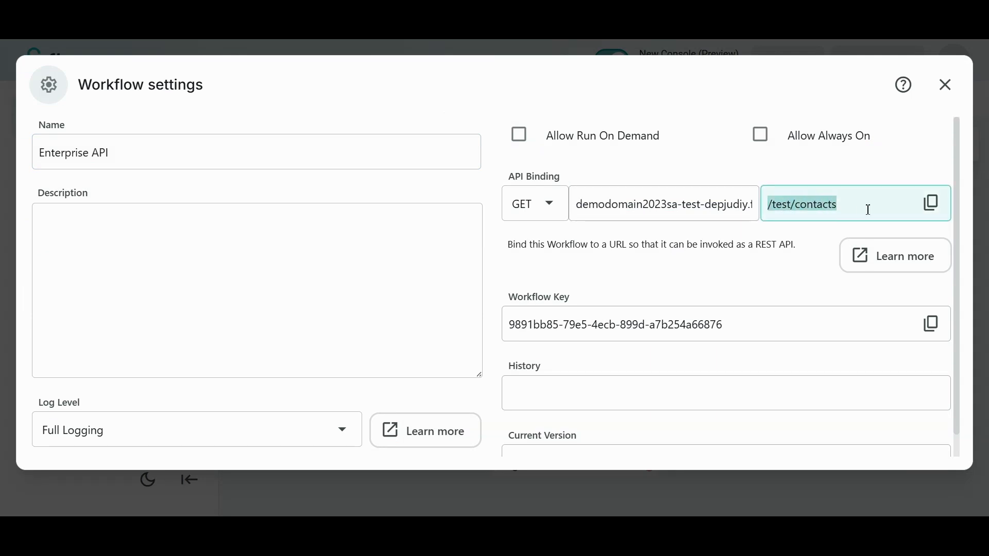
left_click(933, 208)
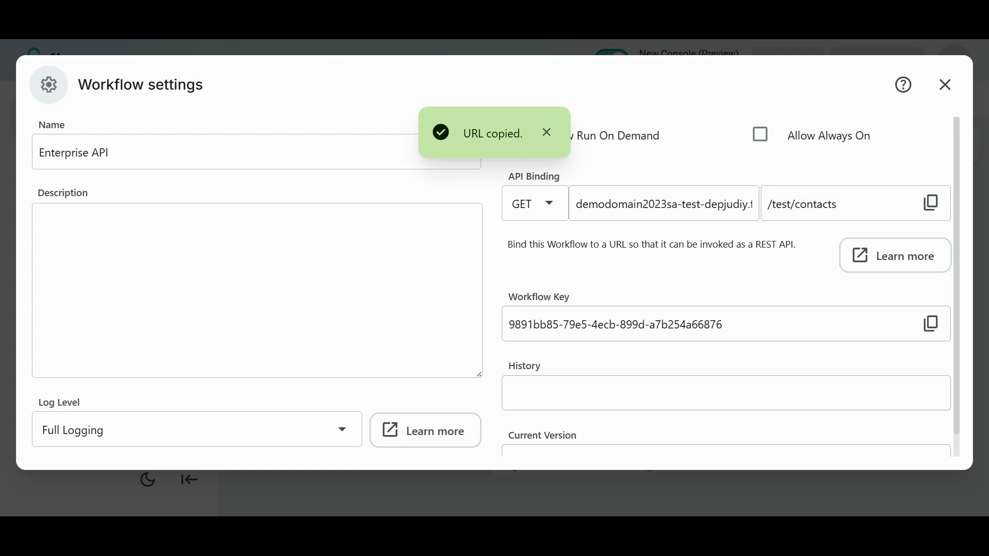
key("ctrl+v")
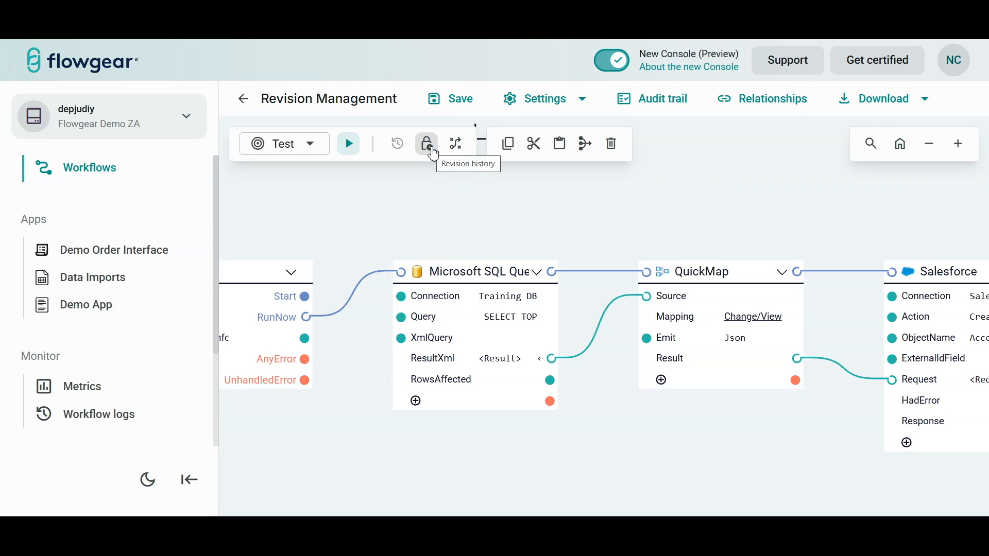
Step: Load revision a7262574 from the workflow's revision history, start saving it as the latest version and decline the confirmation
left_click(432, 154)
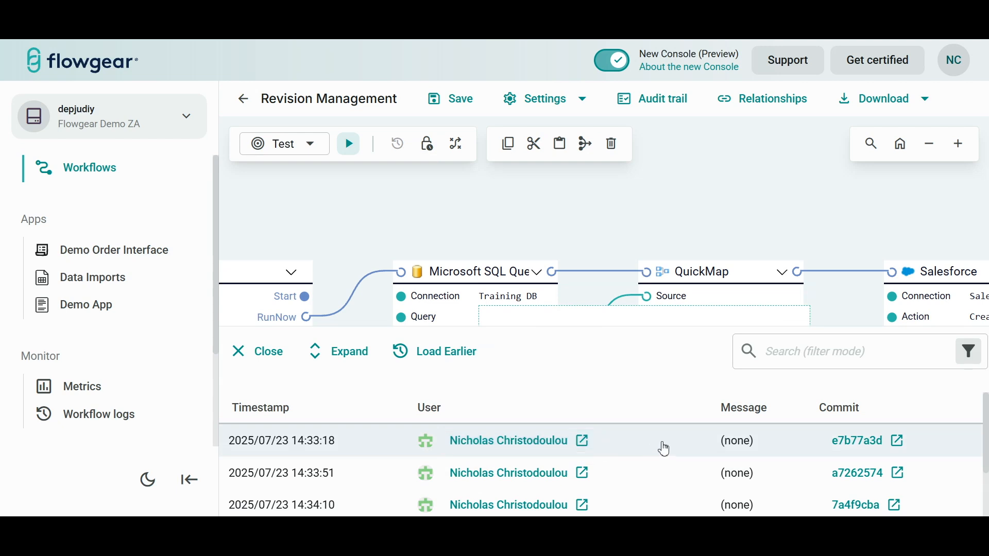
left_click(662, 480)
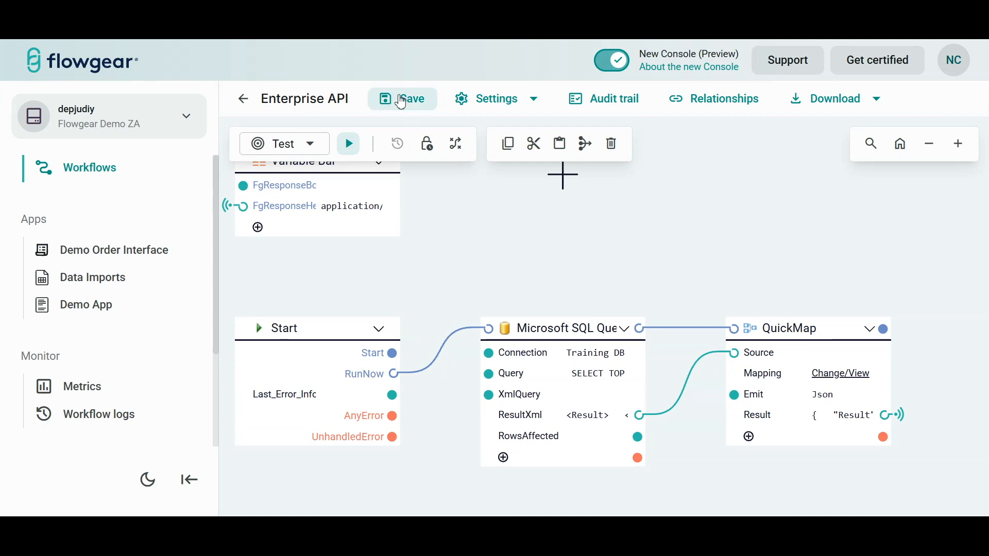
left_click(401, 103)
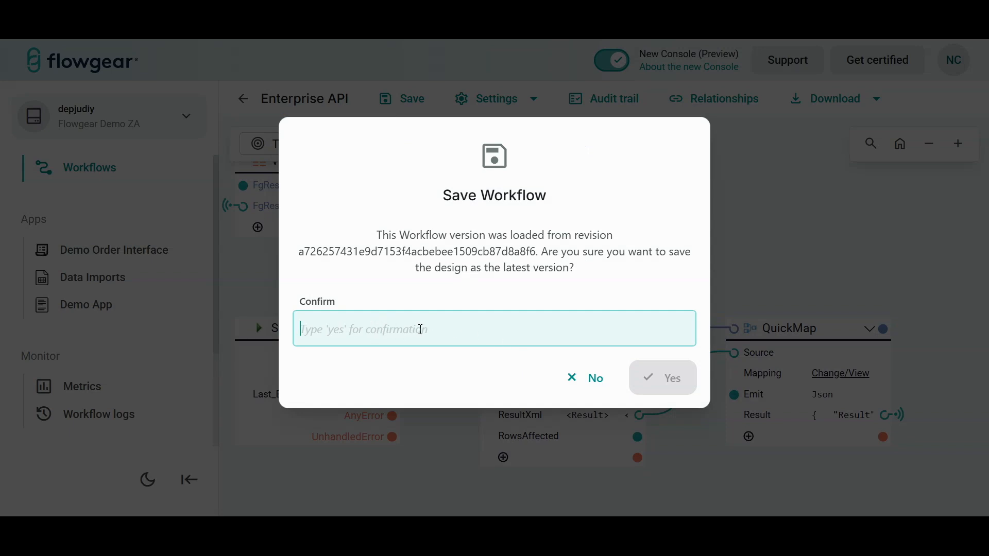
left_click(585, 381)
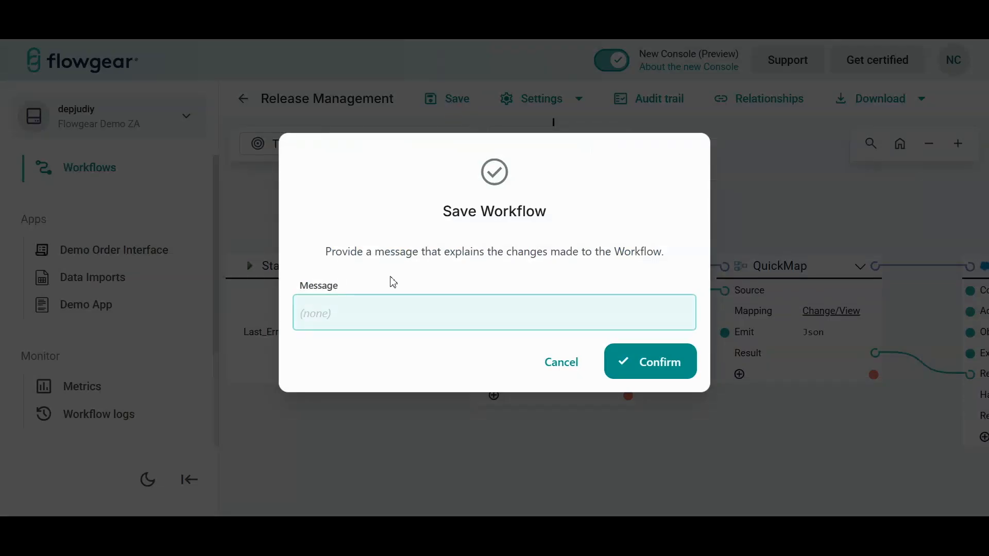
Step: Save the Release Management workflow with the message "Test Workflow Save" and dismiss the notification
type("Test Workflow Save")
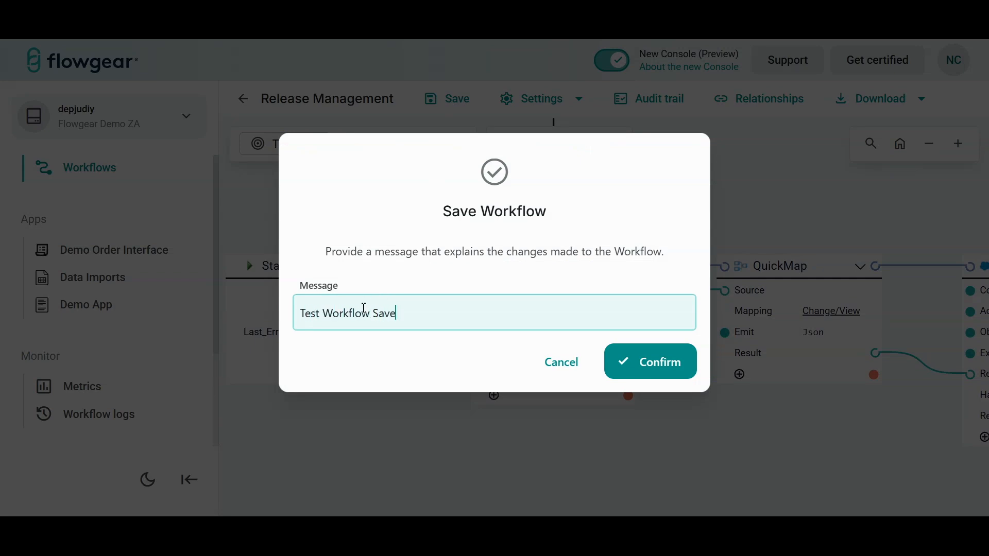
key("Return")
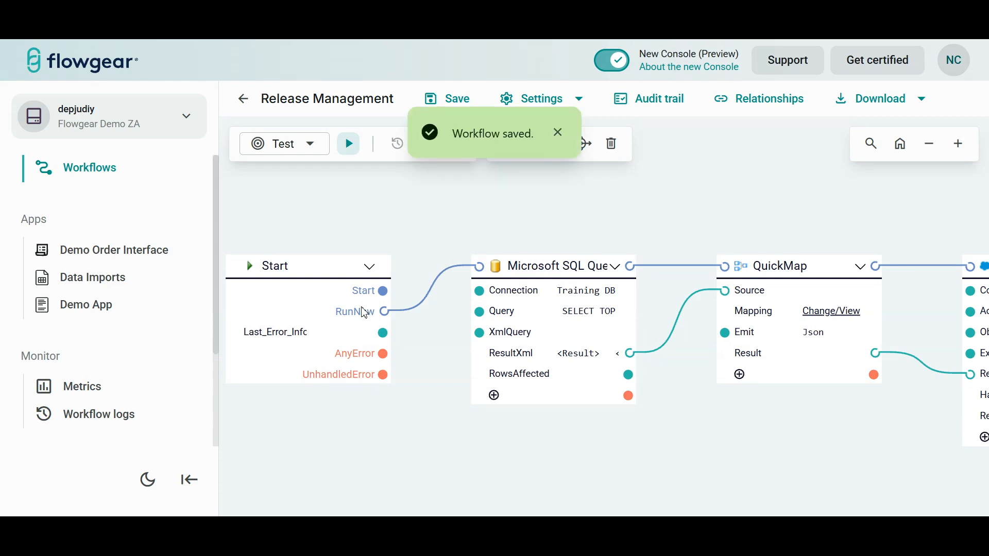
left_click_drag(453, 133, 514, 194)
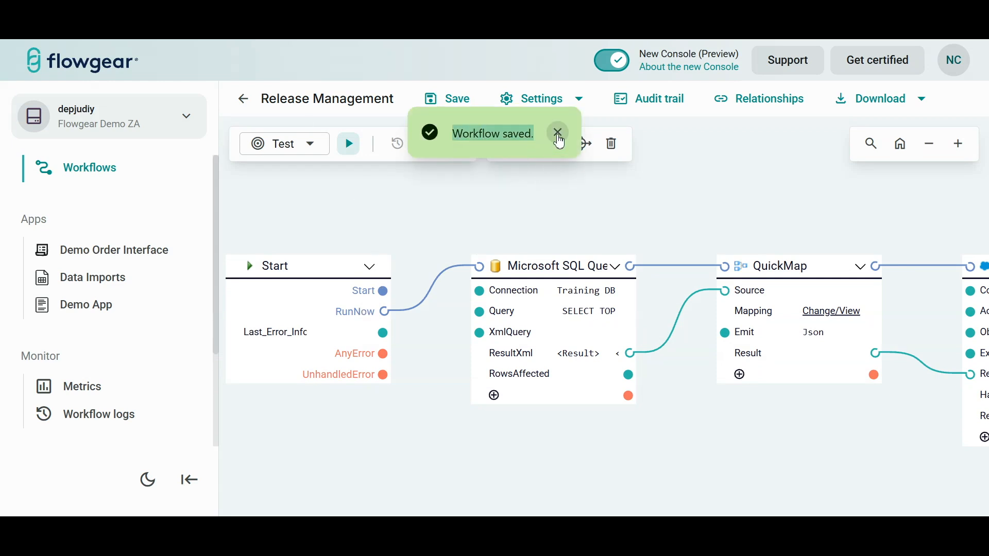
left_click(557, 133)
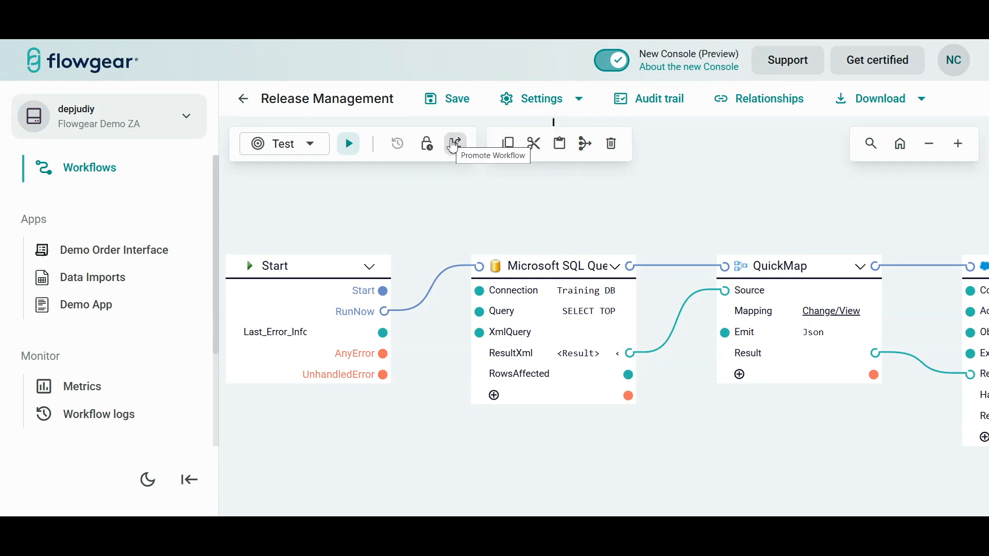
Step: Promote the Release Management workflow from Test to UAT and confirm the promotion
left_click(454, 145)
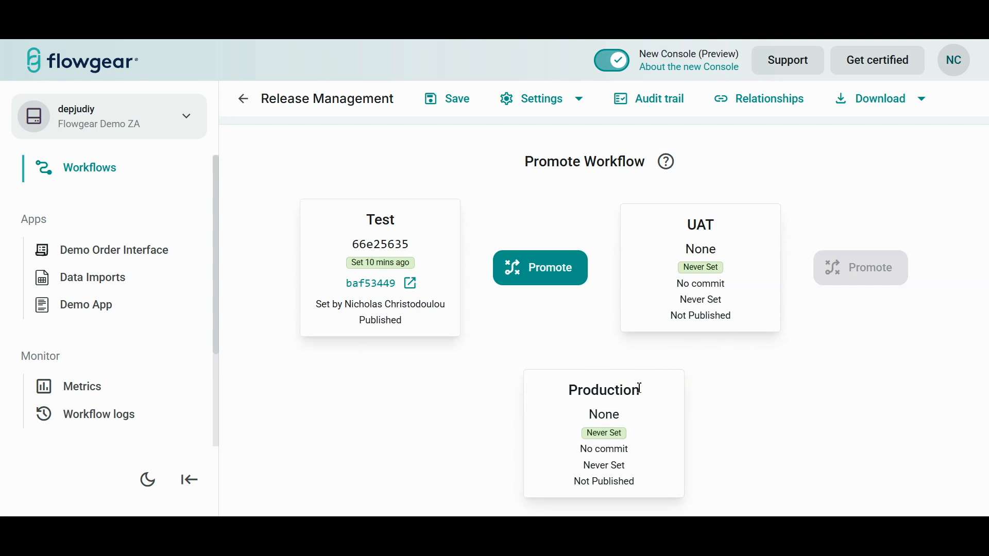
left_click(537, 273)
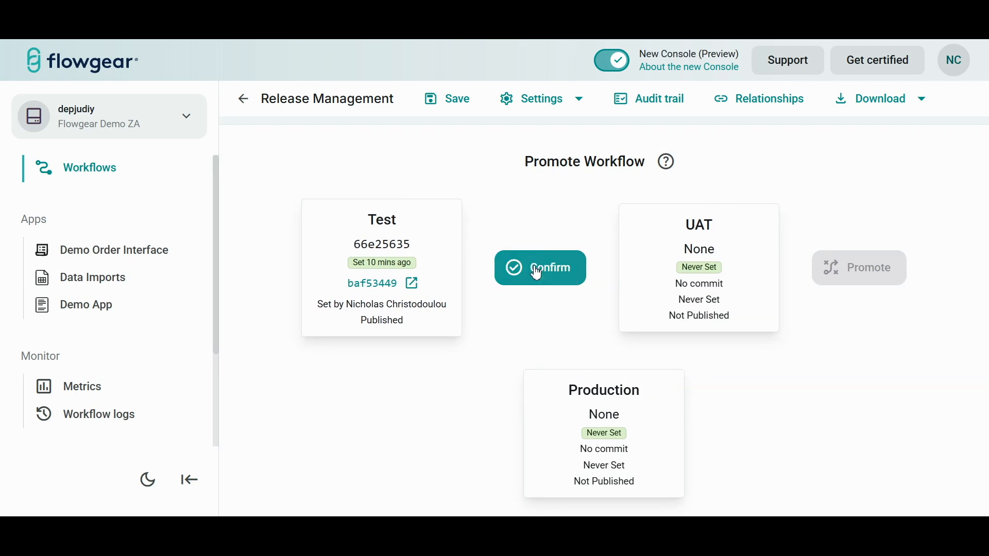
left_click(537, 274)
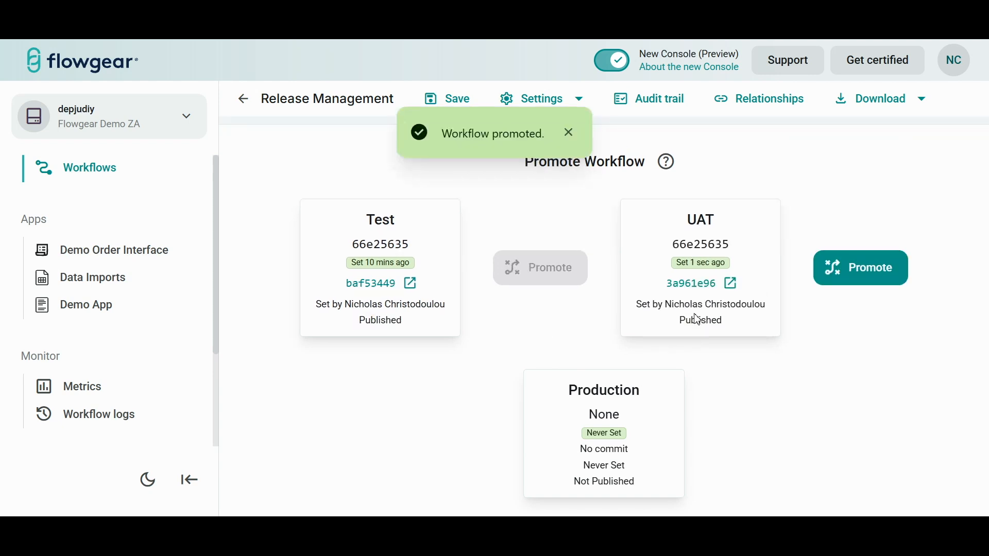
Step: Reopen the Release Management workflow and switch its environment to UAT
left_click(243, 99)
left_click(347, 206)
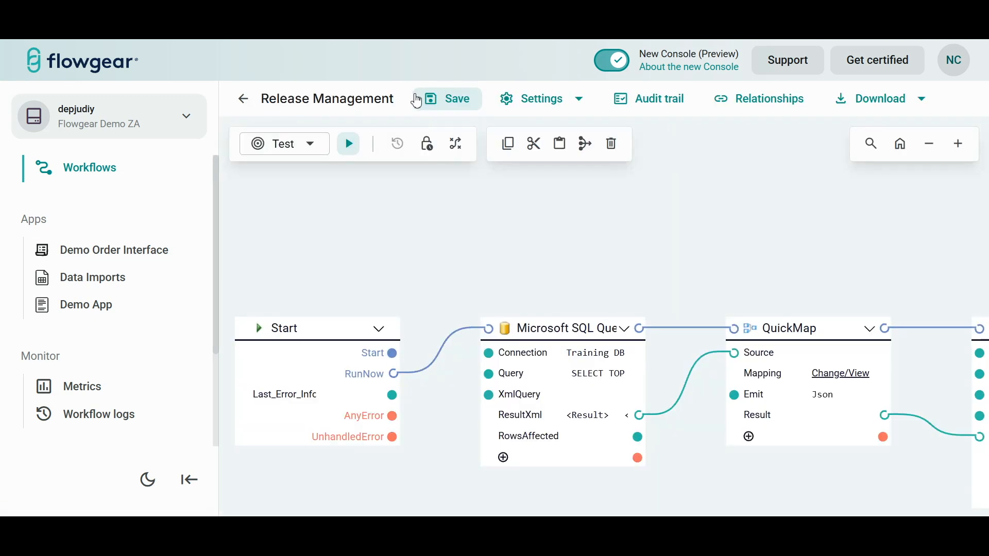
left_click(309, 147)
left_click(296, 220)
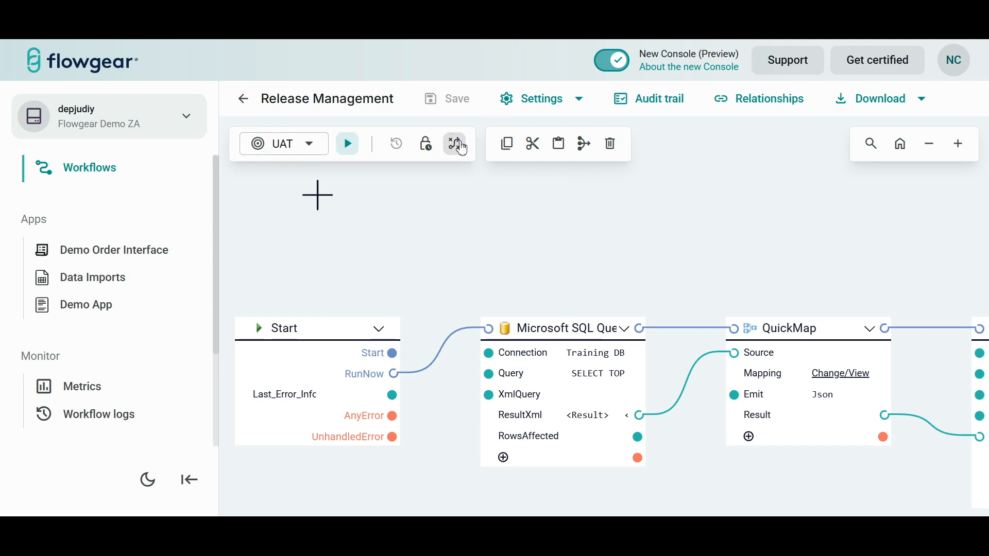
Step: Promote the Release Management workflow from UAT to Production and confirm the promotion
left_click(462, 149)
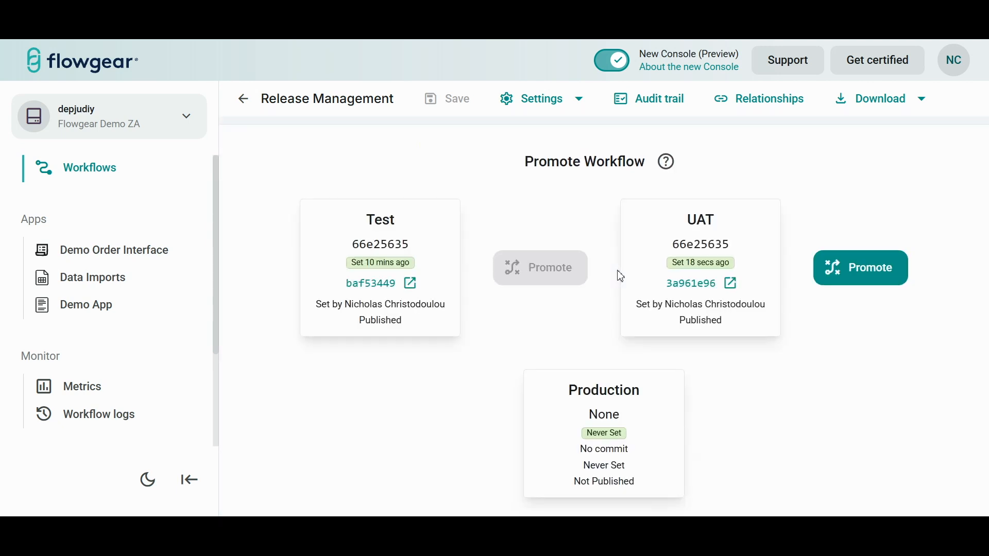
left_click(863, 267)
left_click(864, 268)
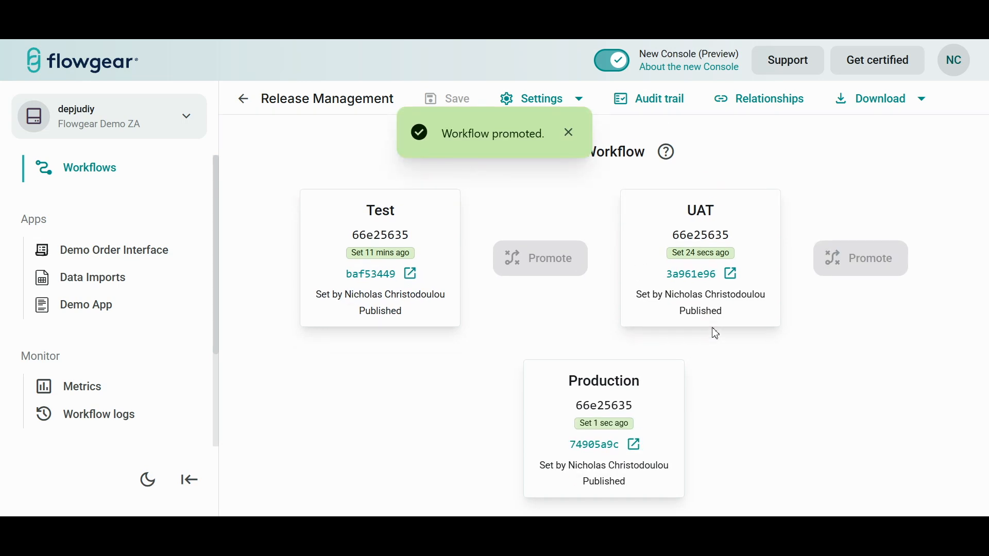
Step: Open the Production release's commit on GitHub and examine the changes in the workflow's JSON file
left_click(602, 447)
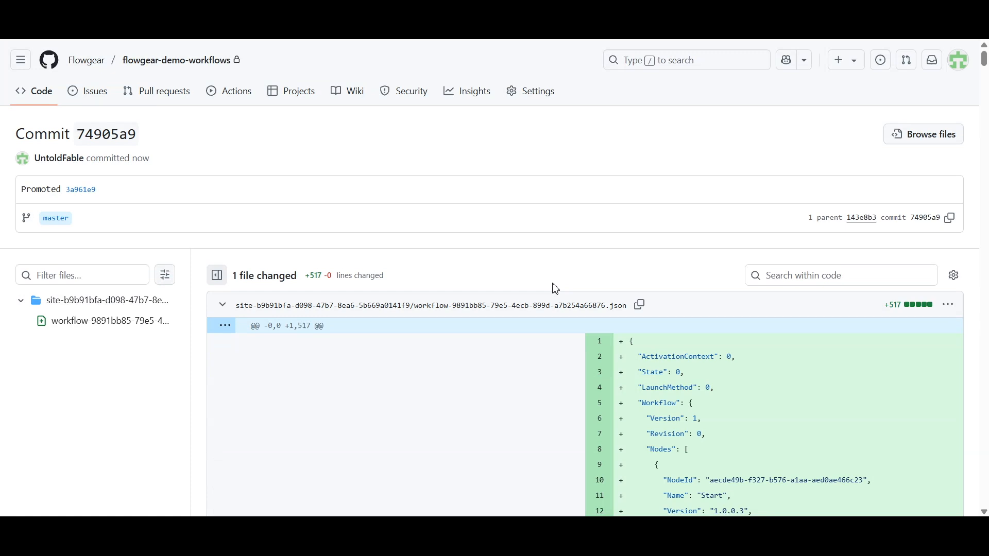
scroll(510, 354, "down", 6)
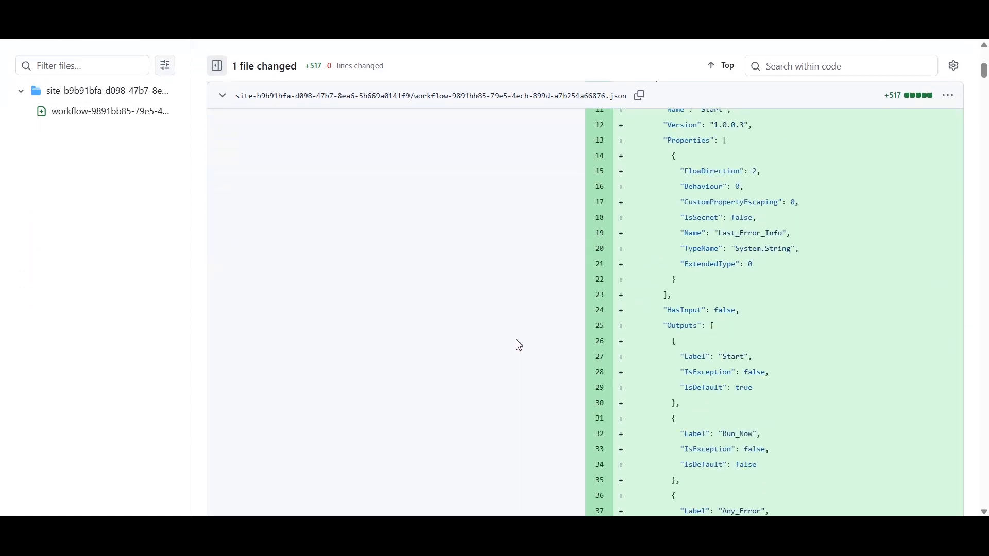
scroll(517, 345, "up", 5)
scroll(519, 344, "up", 1)
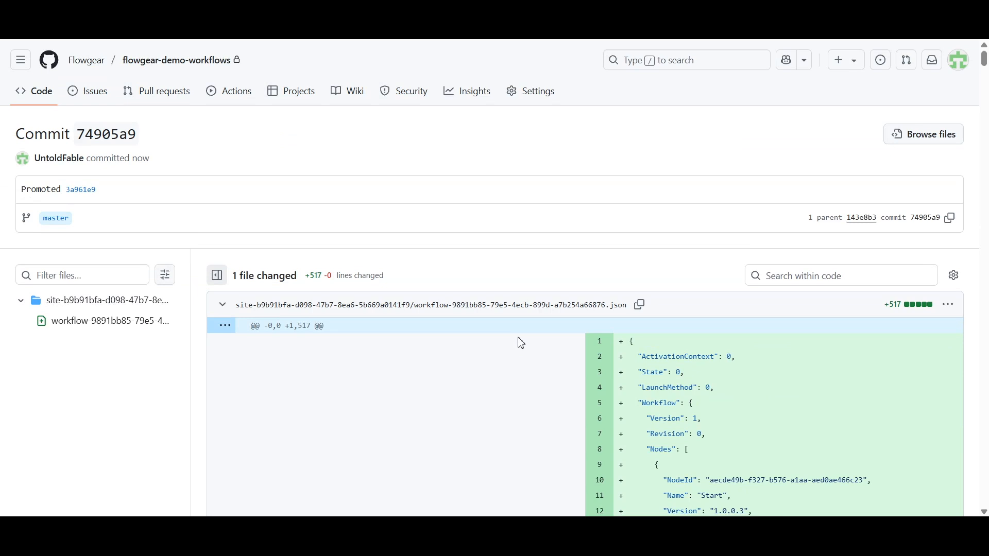
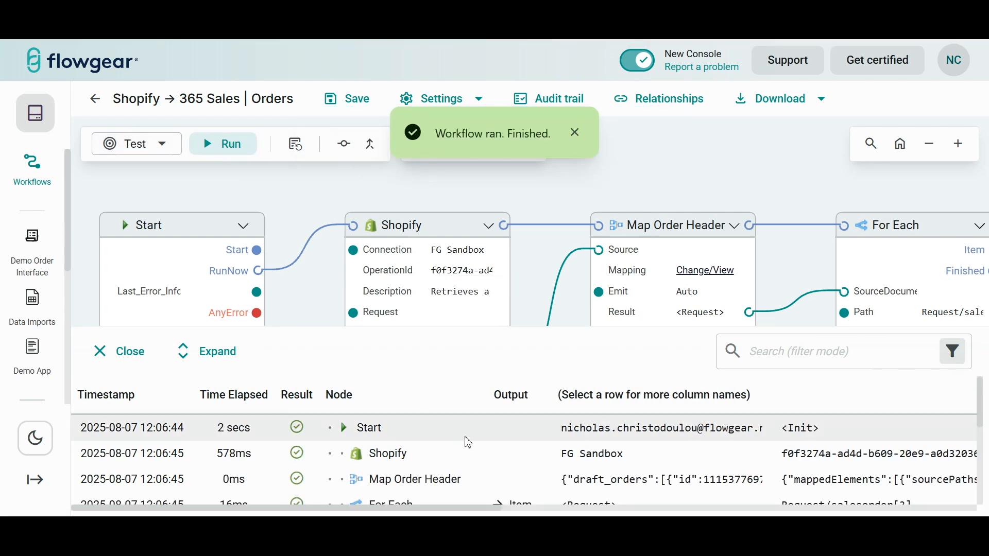
Step: Examine the run log of the Shopify → 365 Sales | Orders workflow, from the For Each node through order and line creation
scroll(466, 442, "down", 2)
left_click_drag(980, 430, 983, 436)
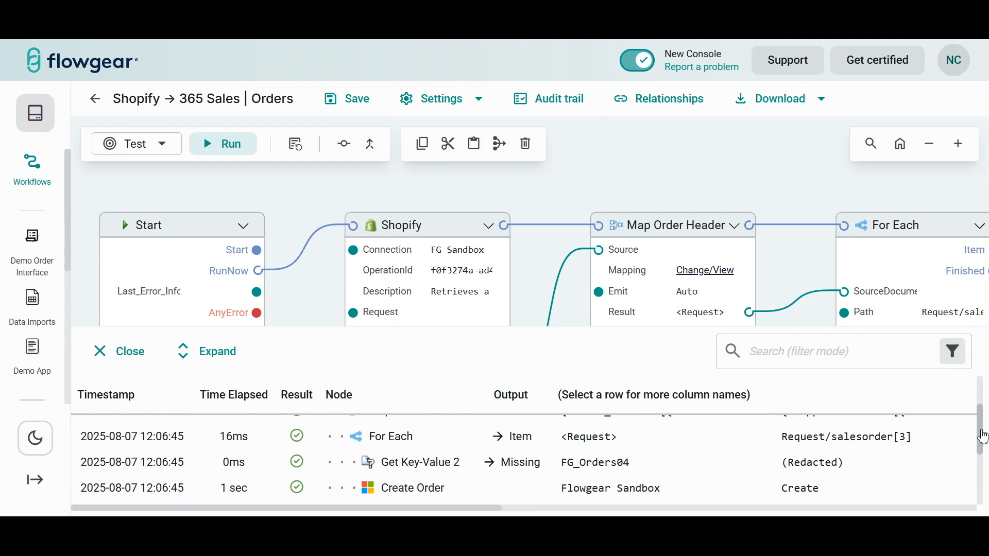
left_click_drag(983, 437, 983, 440)
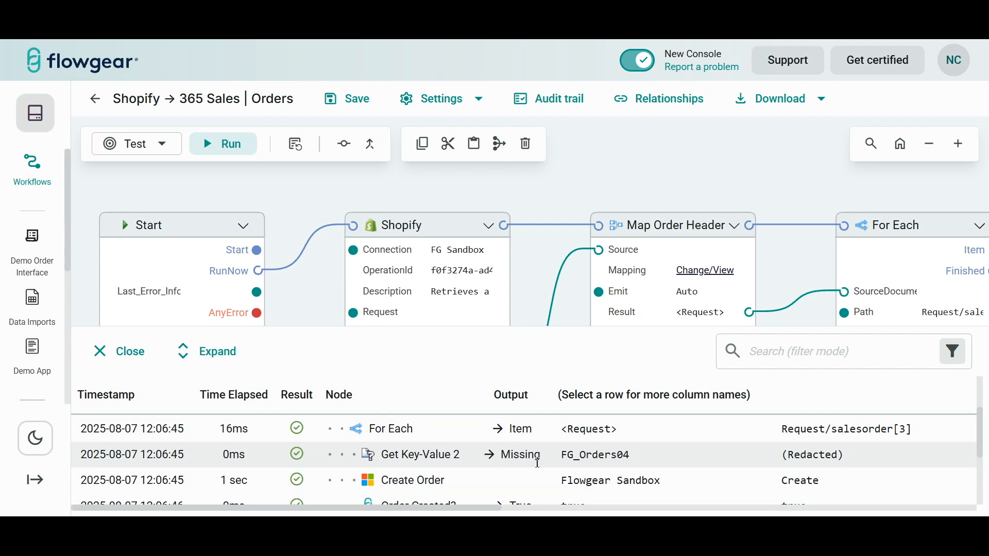
left_click(501, 463)
left_click_drag(982, 439, 984, 460)
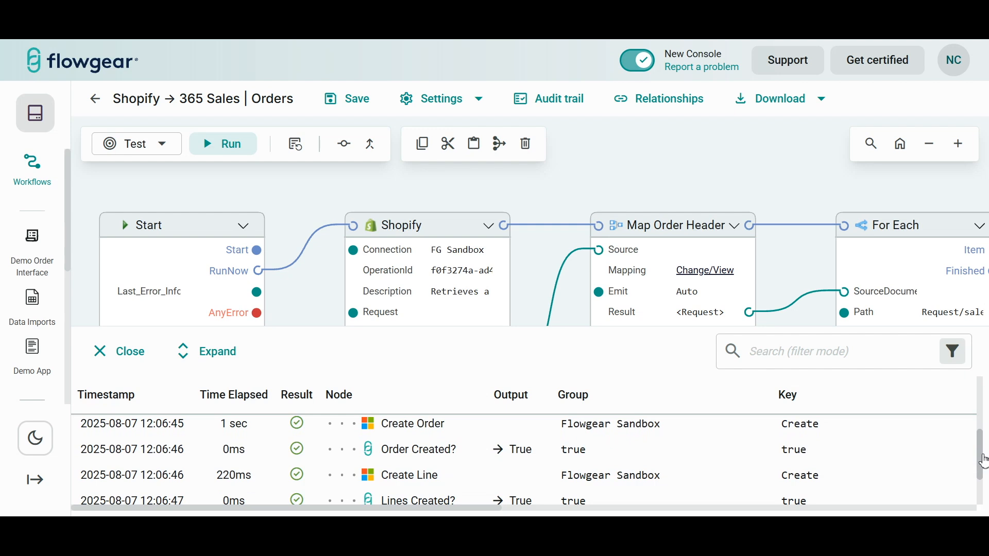
left_click_drag(983, 461, 983, 462)
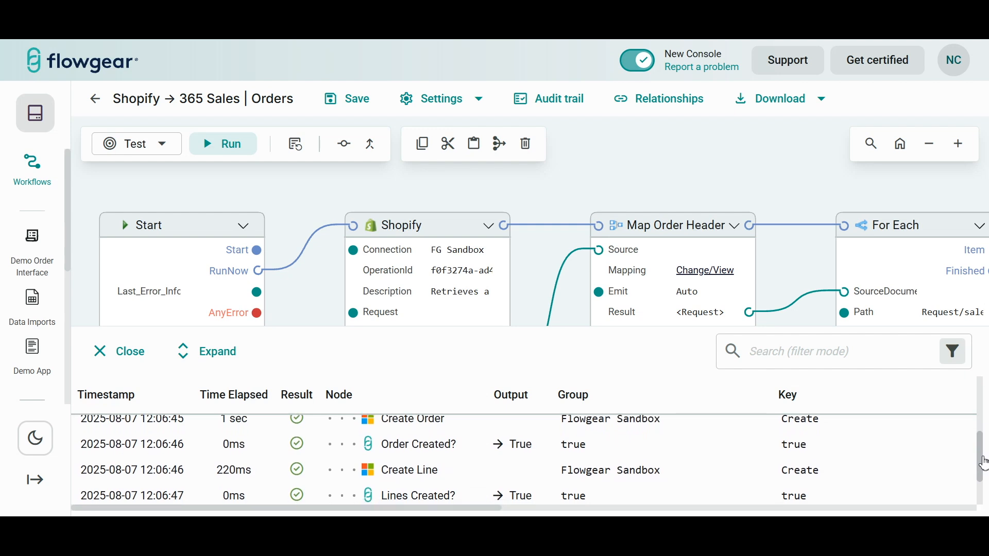
left_click_drag(984, 463, 984, 465)
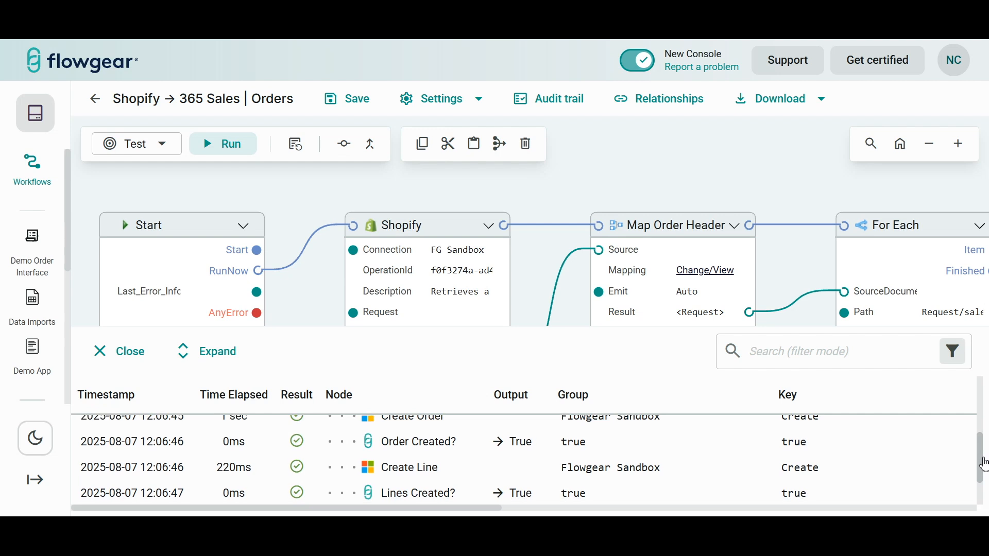
left_click_drag(984, 465, 984, 488)
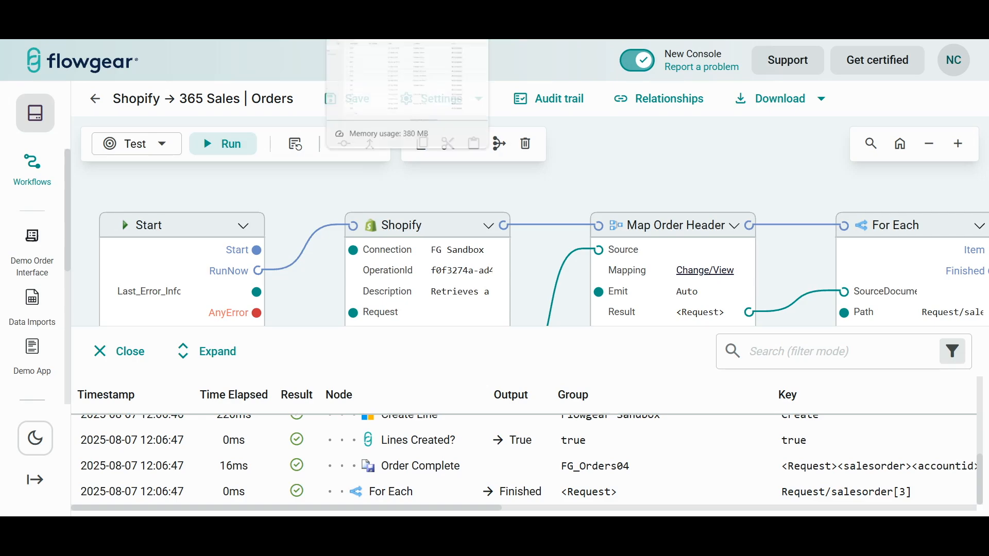
Step: Switch to the Shopify admin, open the R 230.00 draft order, and review its products, payment and timeline
left_click(360, 16)
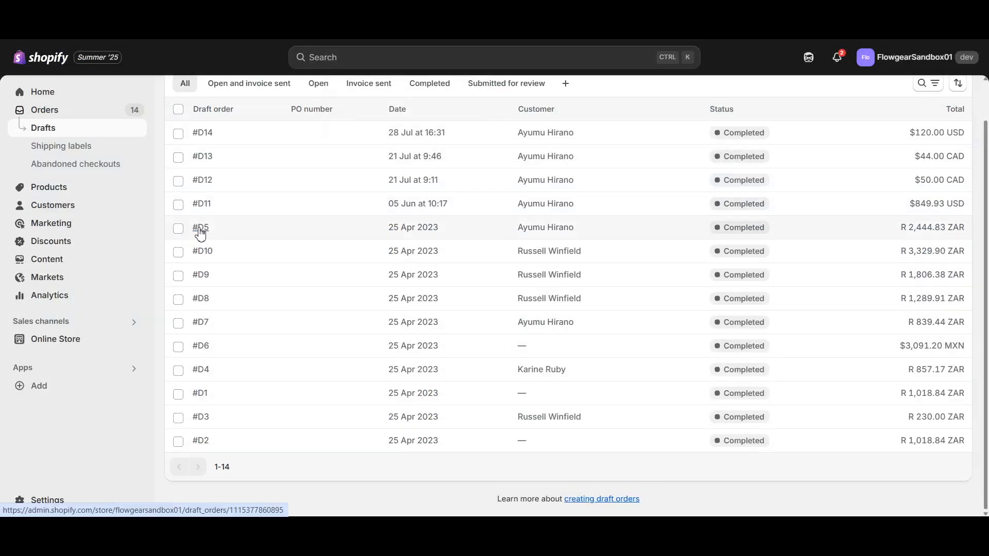
left_click(206, 426)
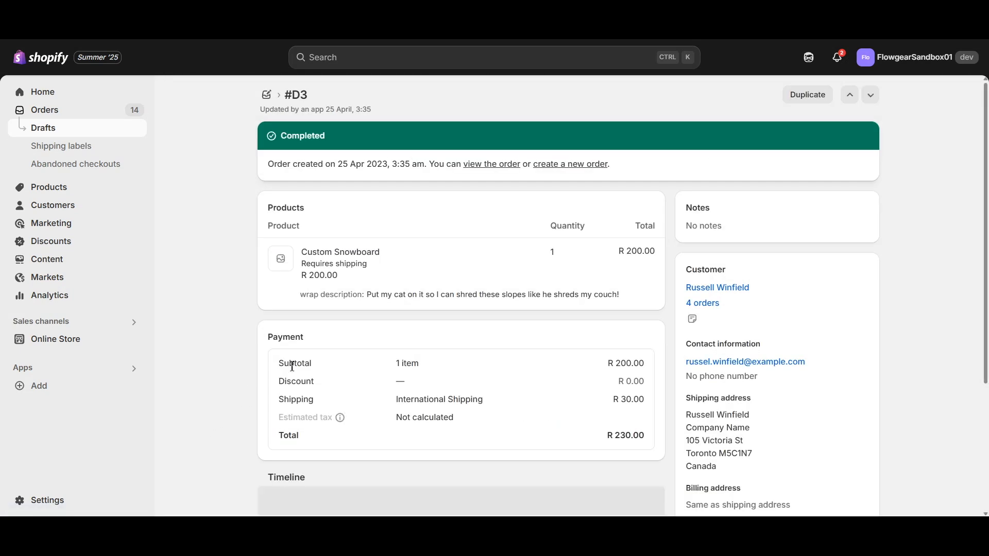
scroll(545, 320, "down", 2)
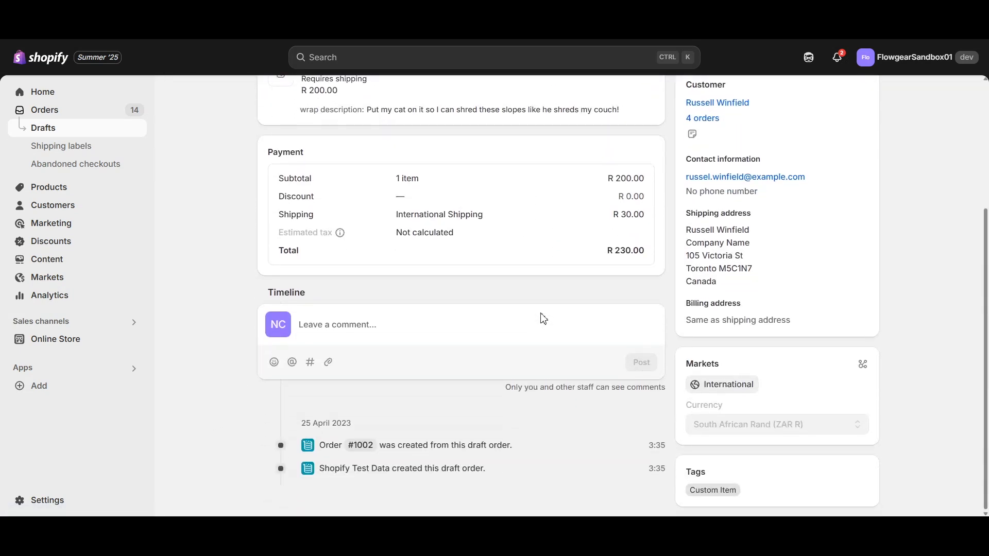
scroll(543, 318, "up", 4)
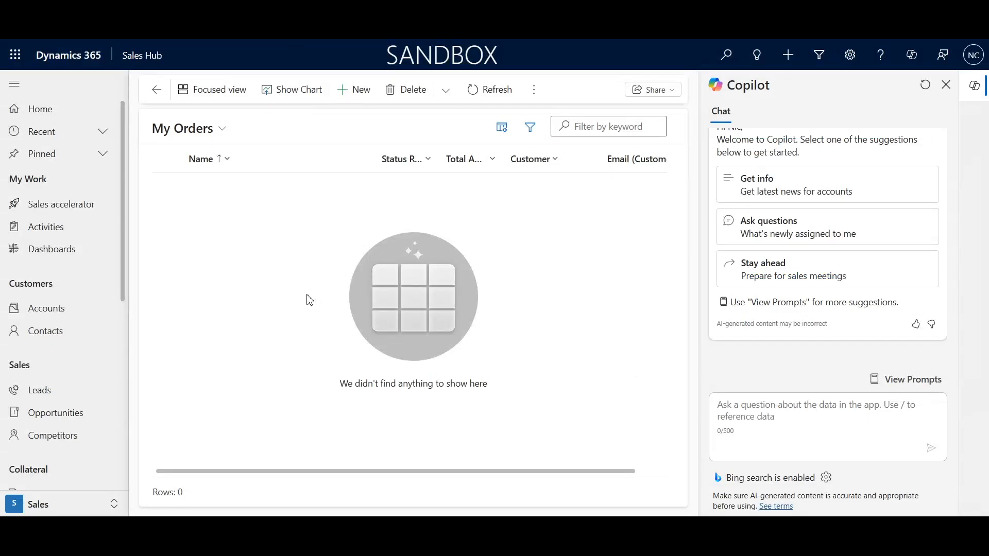
Step: Refresh the My Orders list in Dynamics 365 Sales Hub and open the order transferred from Shopify
key("F5")
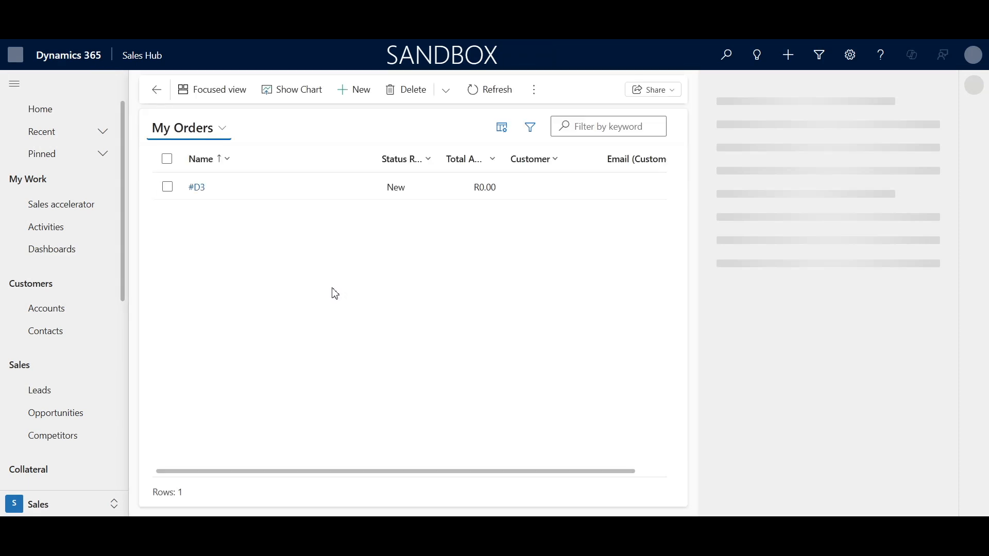
left_click(196, 188)
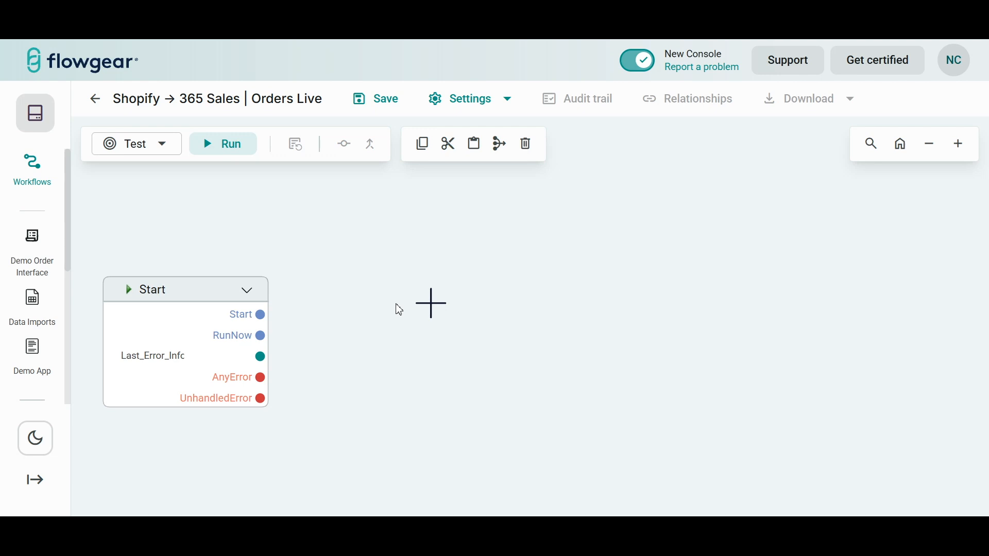
Step: Add a Shopify node, version ShopifyRest 1.1.0.1, beside the Start node in the Shopify → 365 Sales | Orders Live workflow
left_click(431, 305)
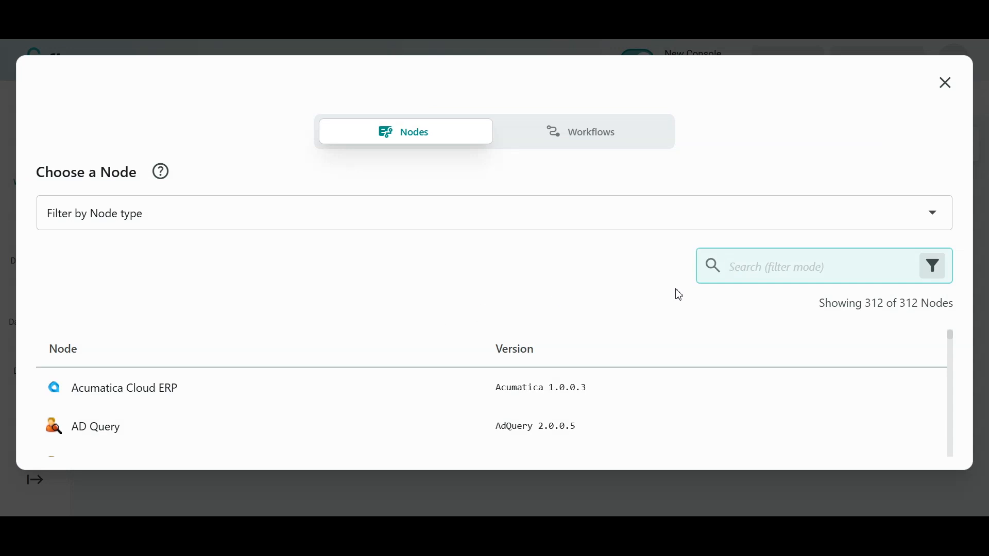
type("shop")
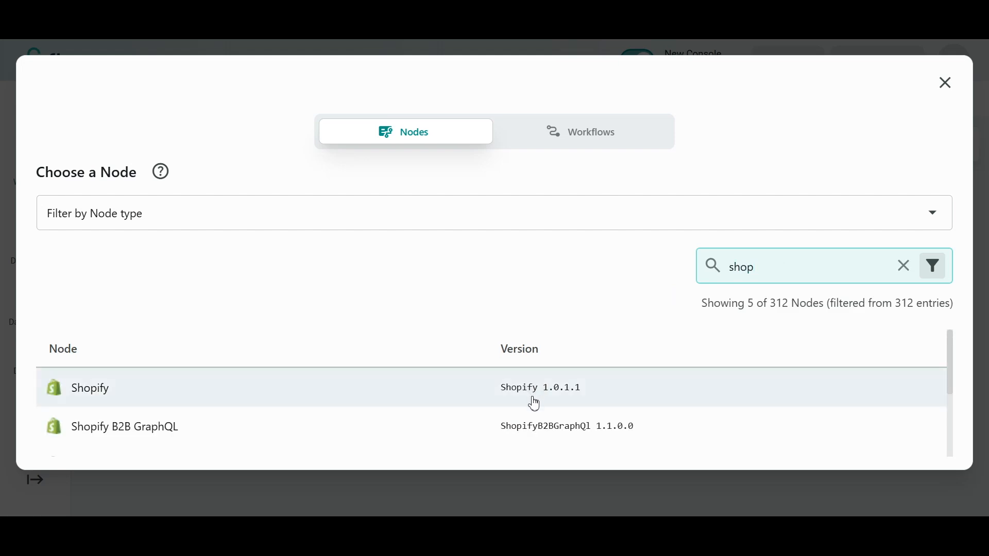
scroll(536, 404, "down", 2)
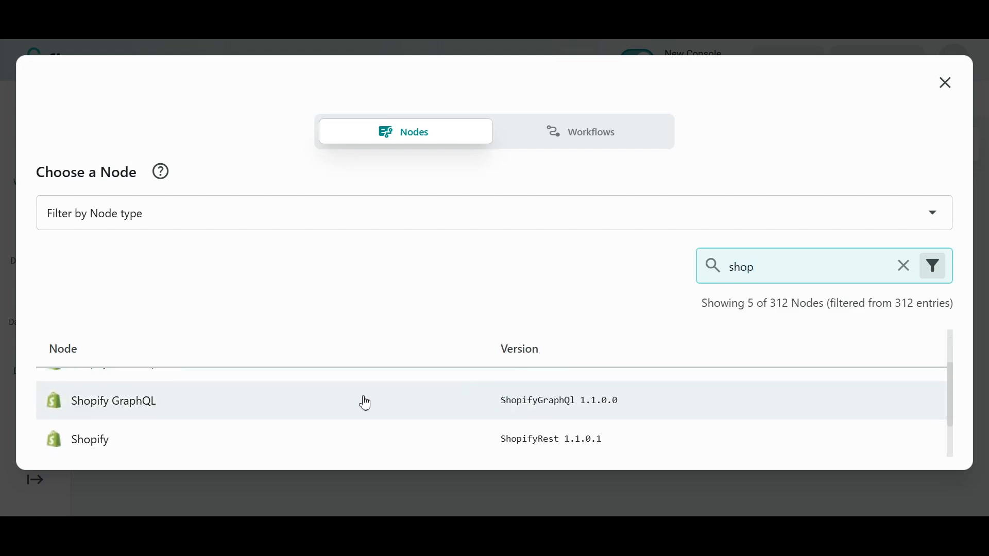
left_click(302, 436)
Step: Add a QuickMap node after the Shopify node
left_click_drag(634, 238, 503, 210)
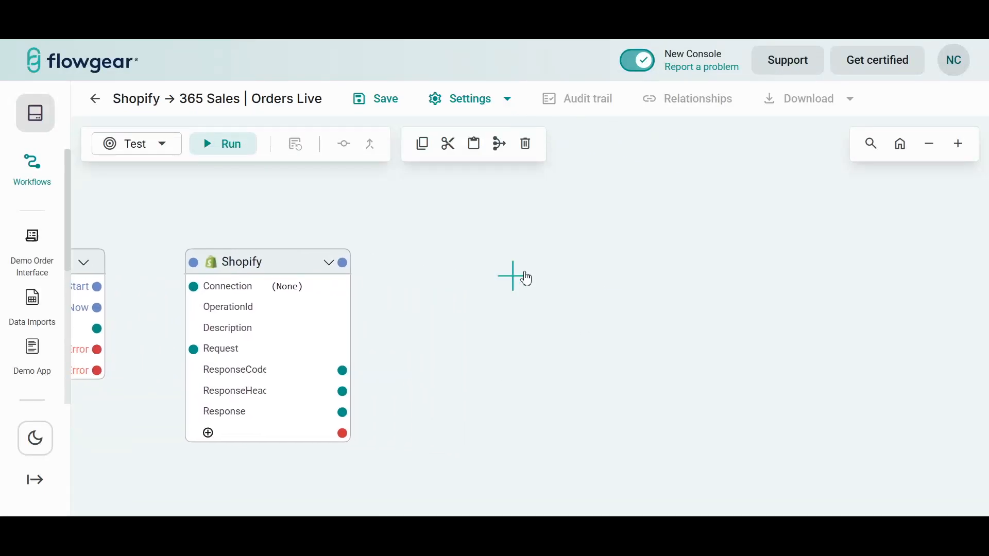
left_click(522, 278)
type("qui")
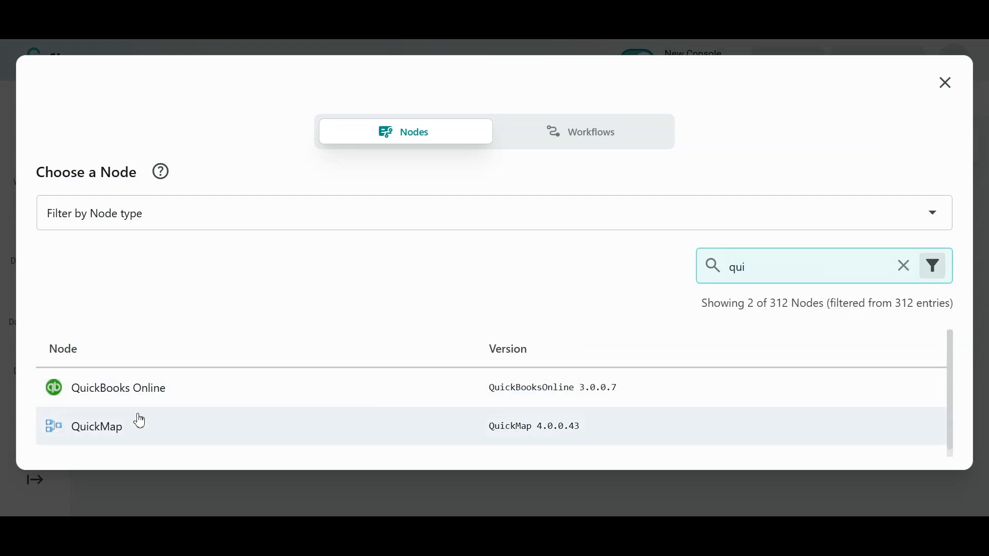
left_click(139, 421)
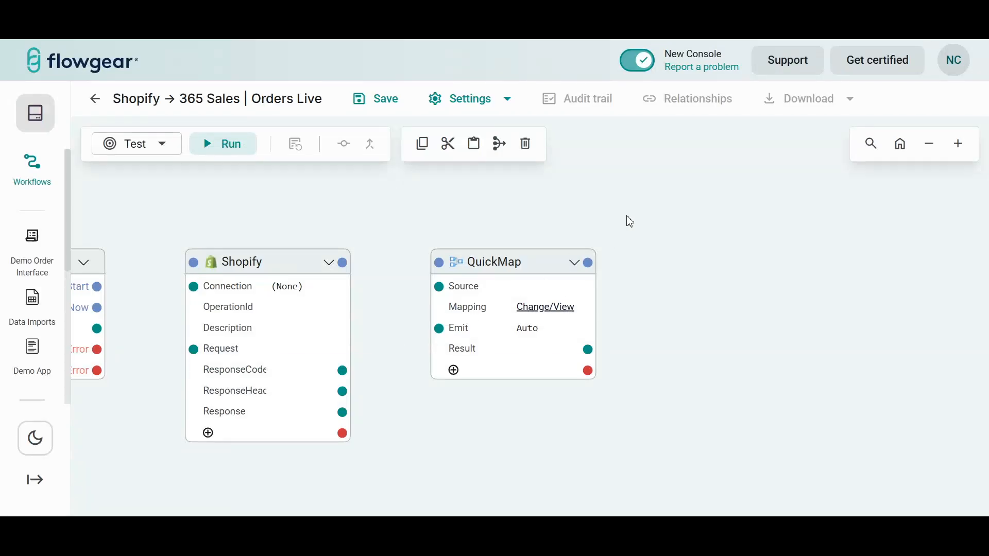
Step: Add a Microsoft Dynamics 365 Sales node after the QuickMap node
left_click(562, 283)
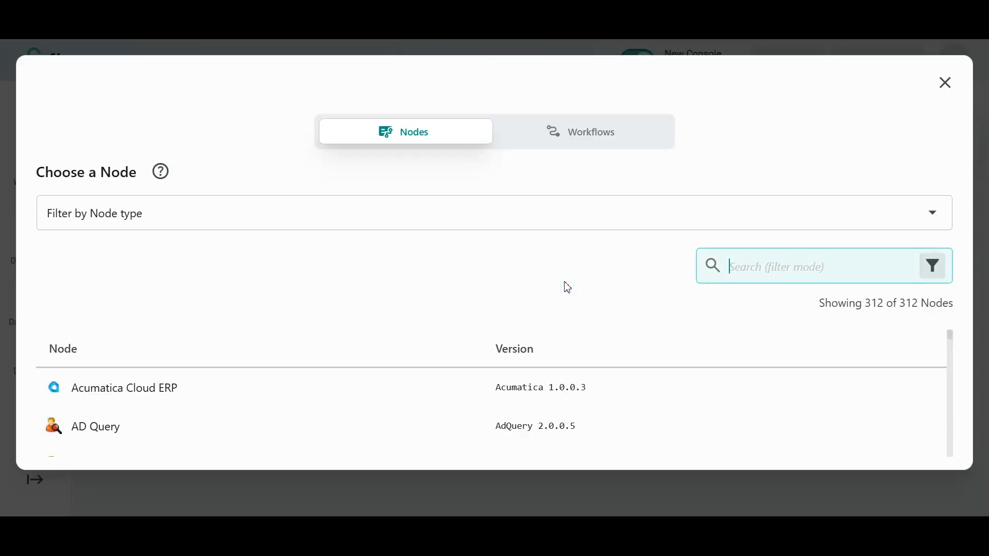
type("sales")
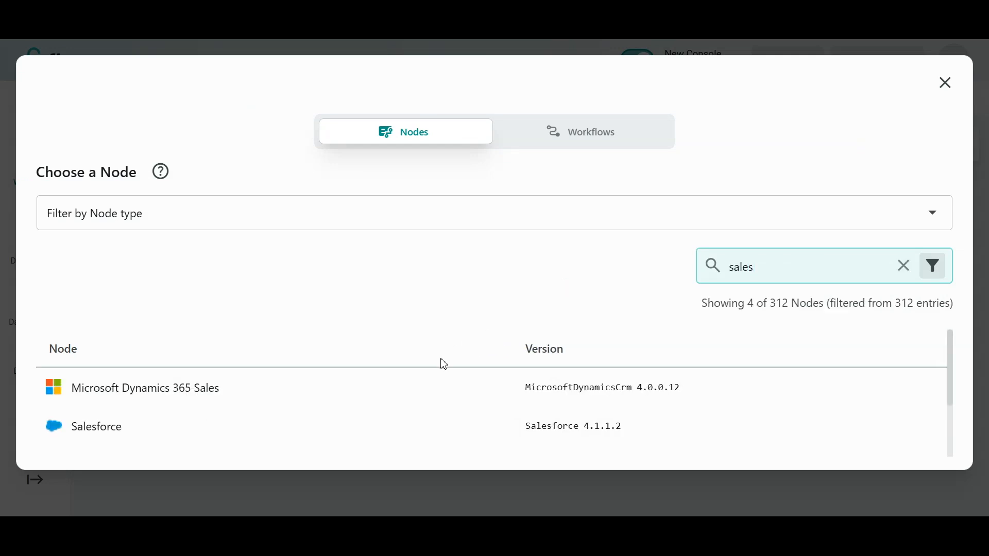
left_click(415, 386)
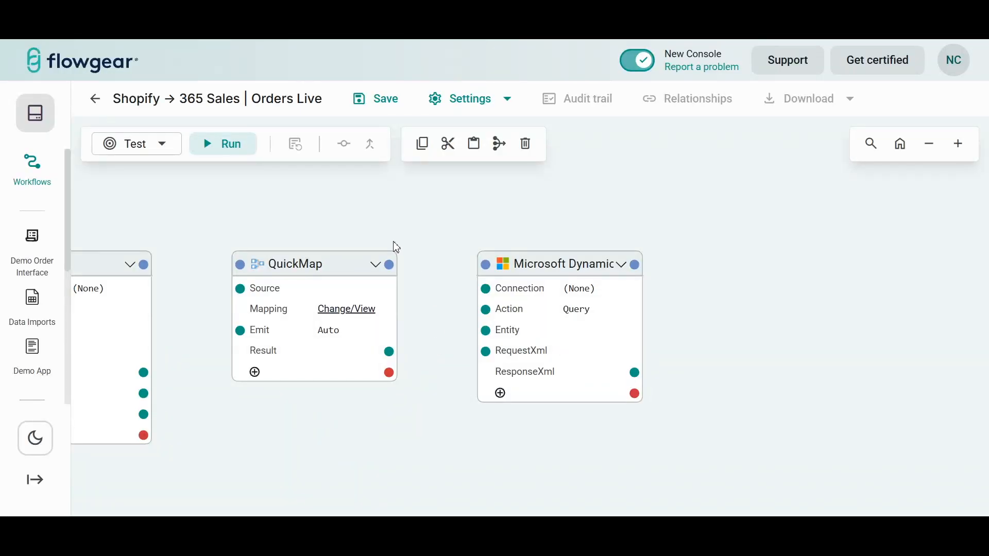
Step: Set the Shopify node's connection to FG Sandbox and the Microsoft Dynamics 365 Sales node's connection to Flowgear Sandbox
left_click_drag(564, 220, 612, 212)
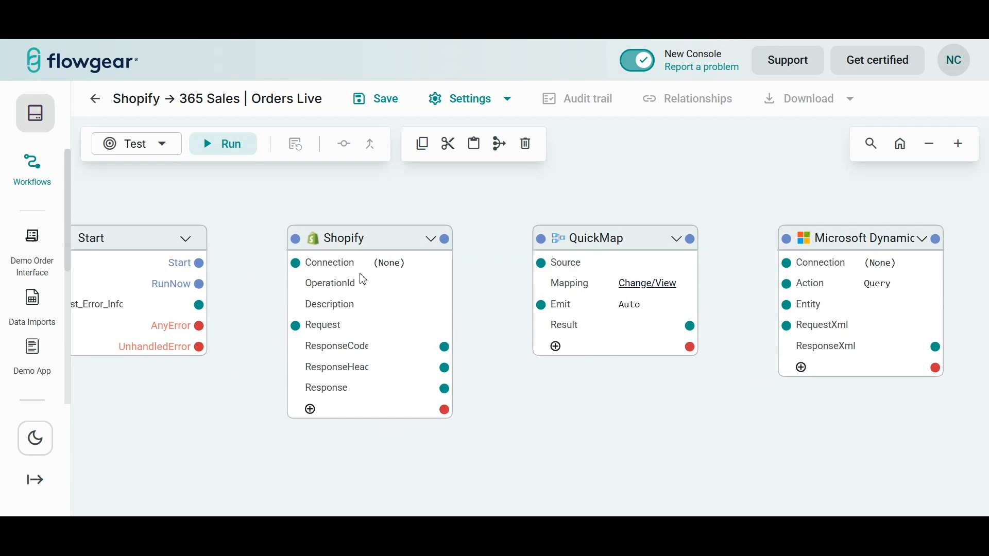
left_click(431, 264)
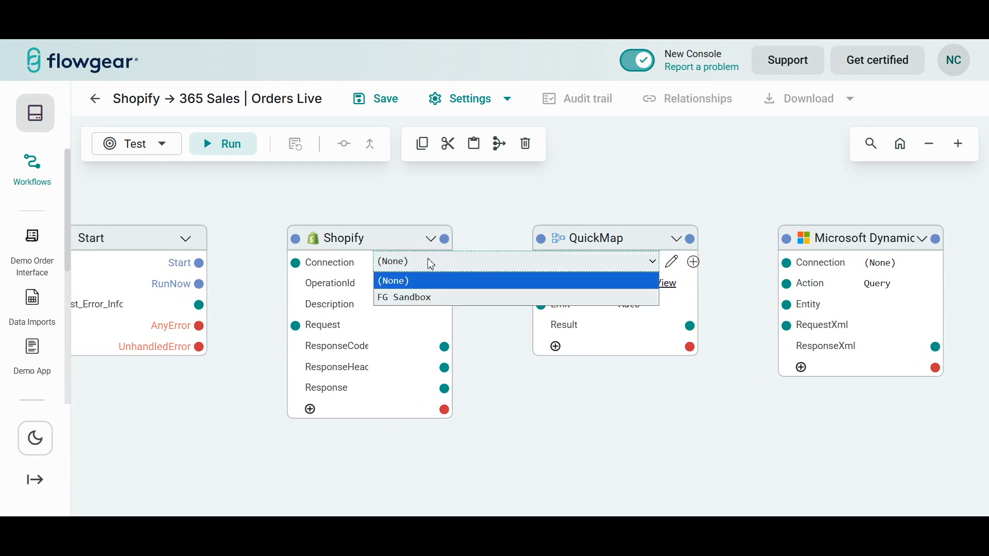
left_click(414, 295)
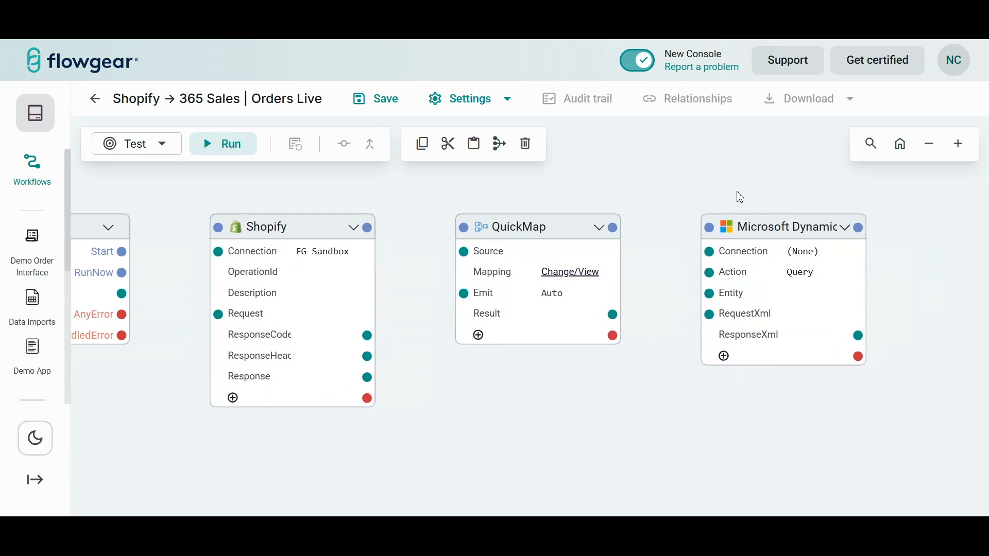
left_click(766, 250)
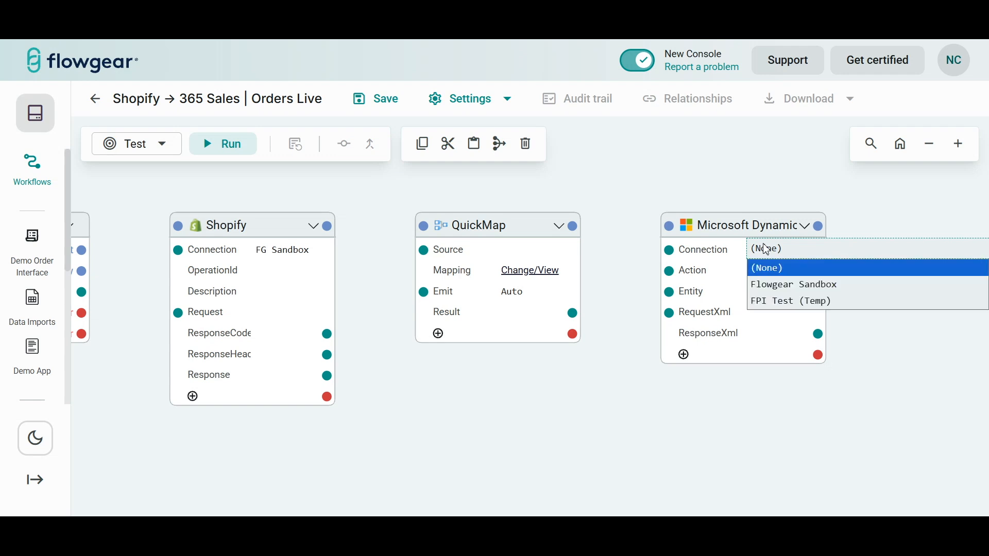
left_click(775, 287)
Step: Open the Dynamics node's Flowgear Sandbox connection and examine its Test environment settings, including the available modes and credential fields
left_click_drag(508, 406, 348, 417)
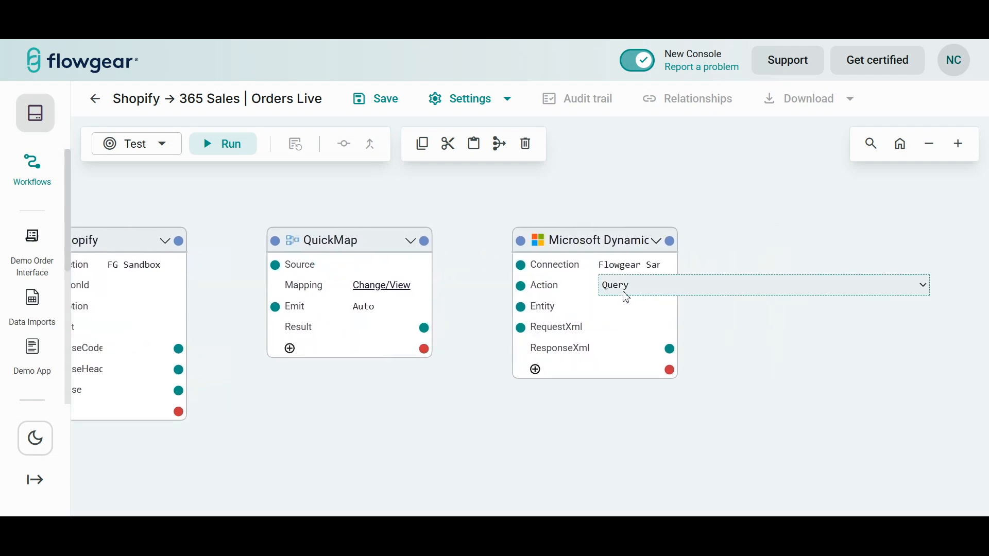
mouse_move(638, 268)
left_click(898, 266)
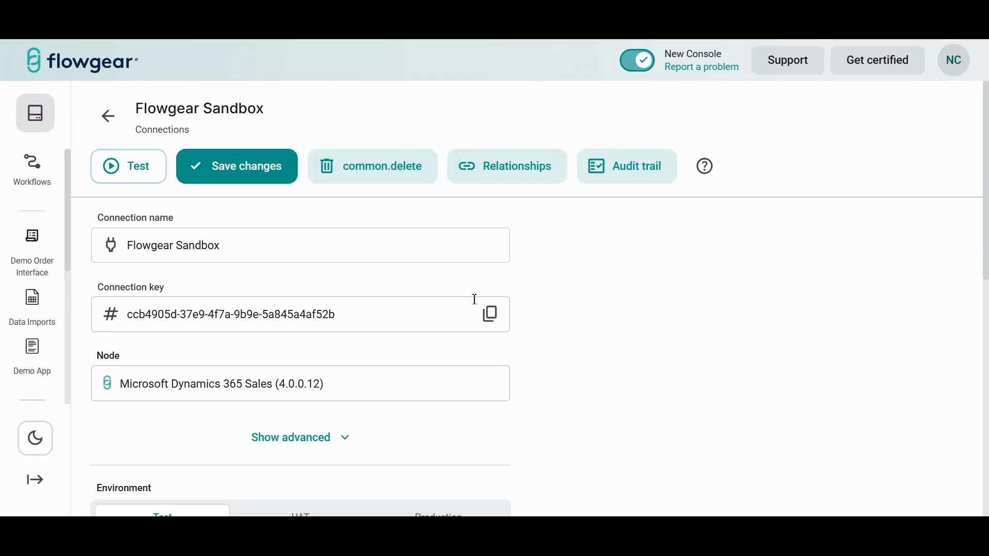
scroll(468, 301, "down", 6)
scroll(463, 289, "down", 3)
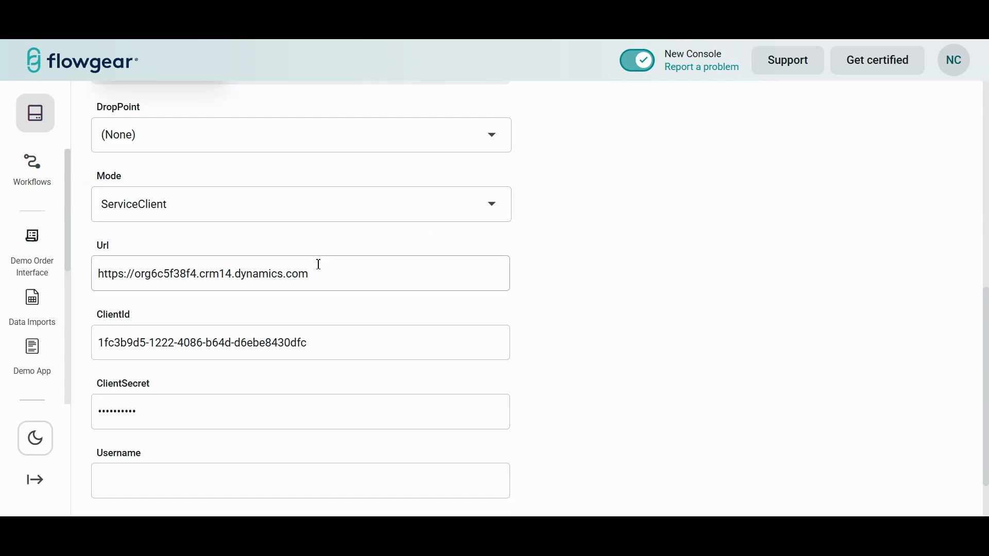
scroll(410, 260, "up", 1)
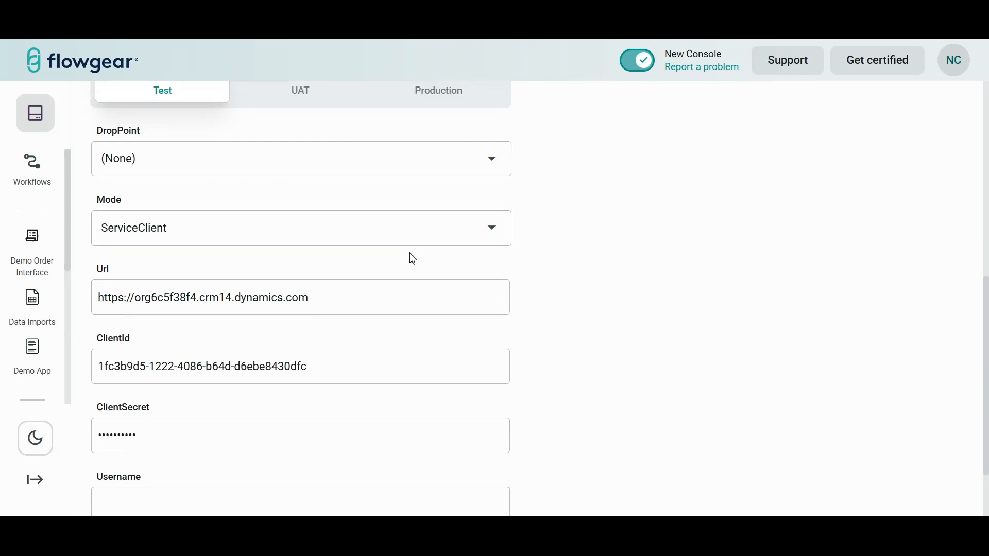
left_click(413, 262)
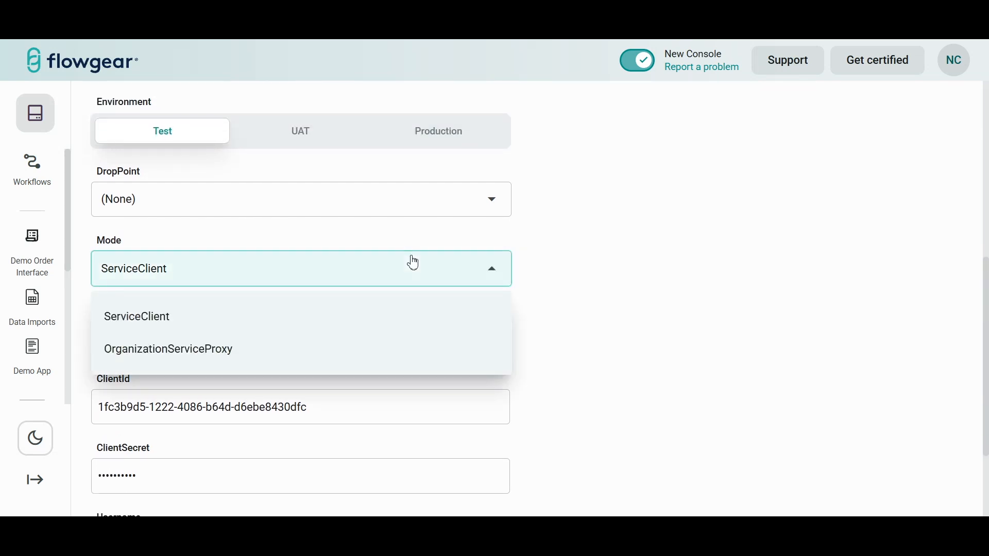
left_click(413, 263)
scroll(546, 237, "down", 2)
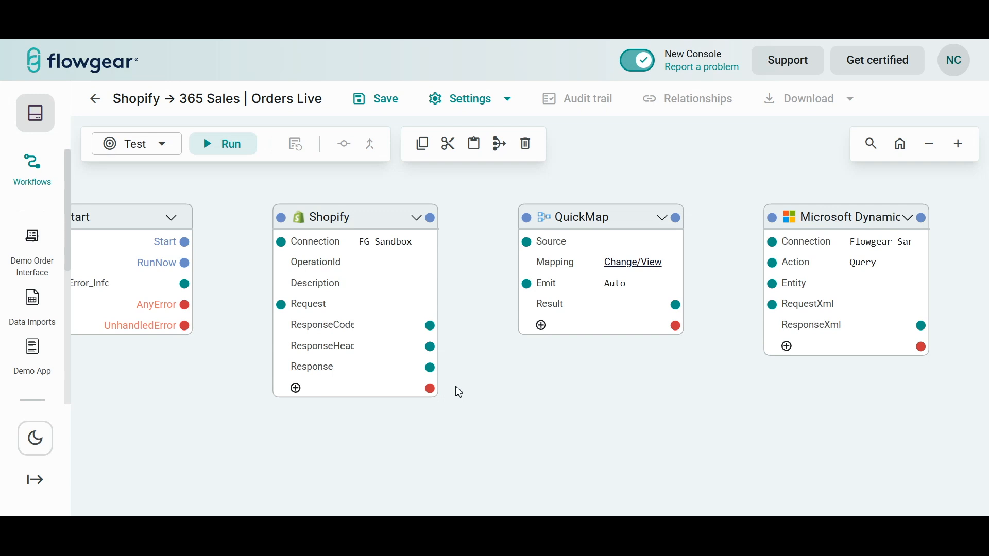
Step: Apply the "Retrieves a list of draft orders" sample to the Shopify node, including only the limit custom property
left_click(416, 218)
left_click(442, 249)
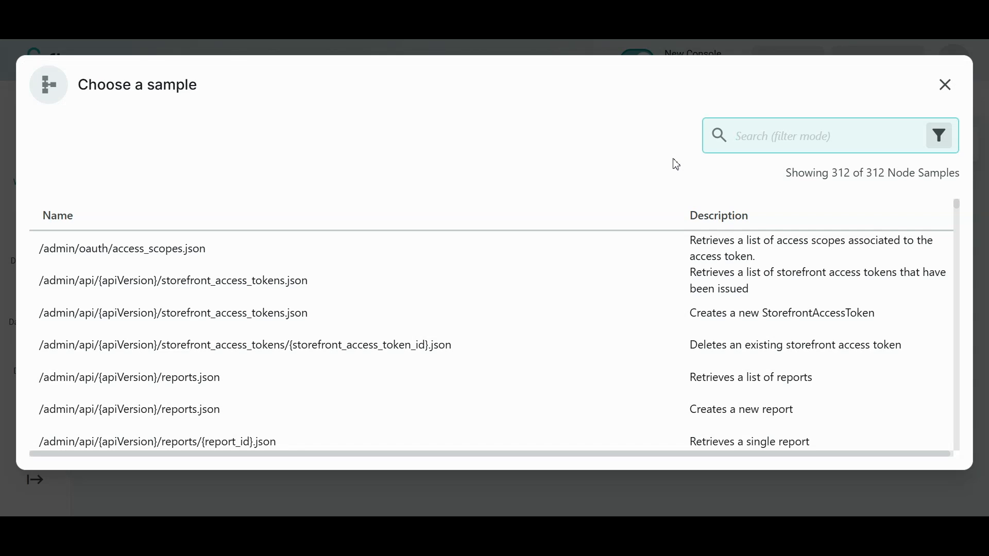
type("Retrieves a list of draft orders")
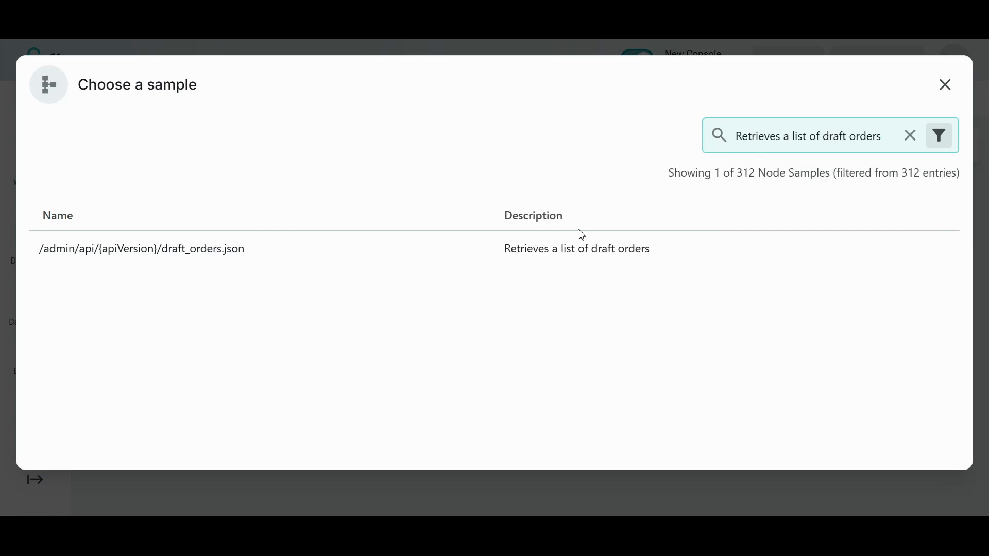
left_click(233, 256)
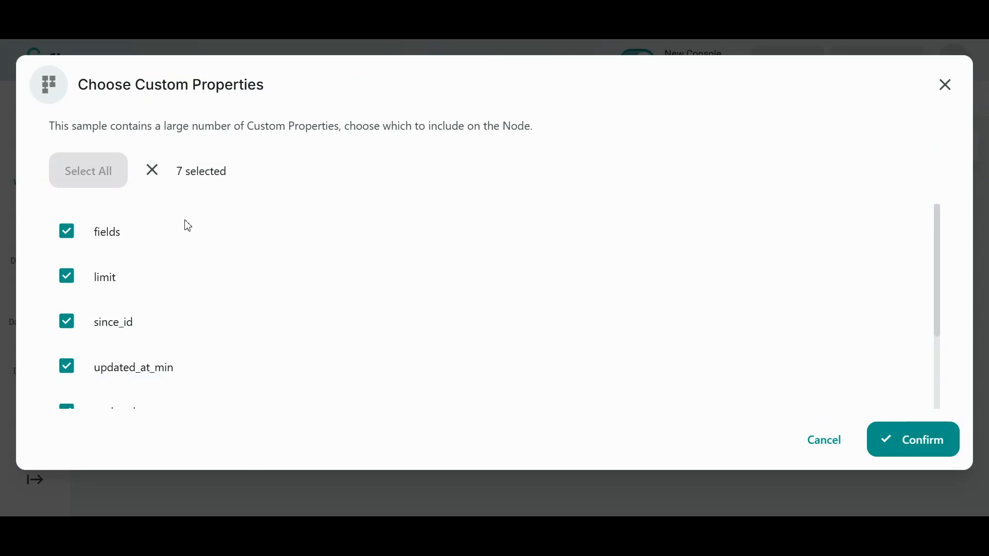
scroll(191, 246, "down", 1)
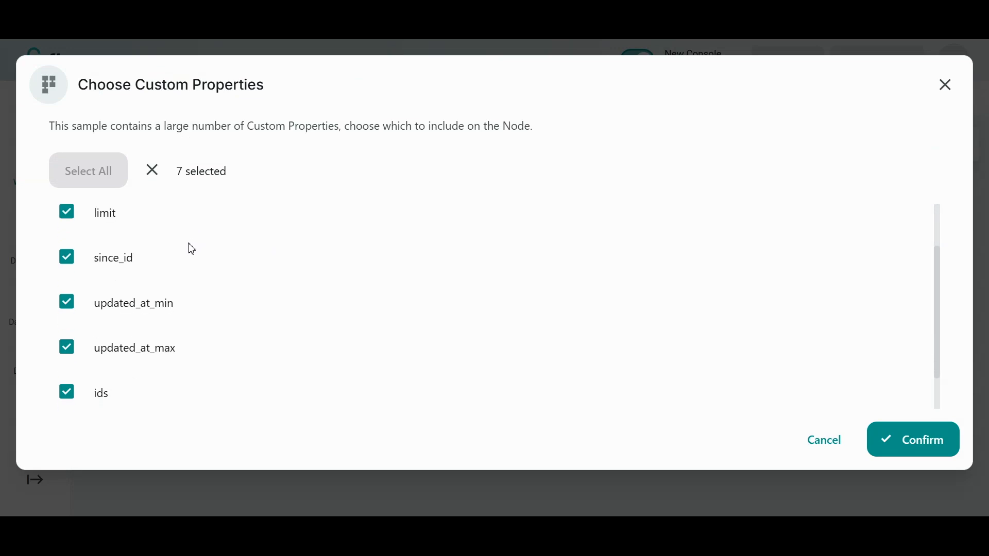
left_click(154, 178)
scroll(172, 309, "up", 1)
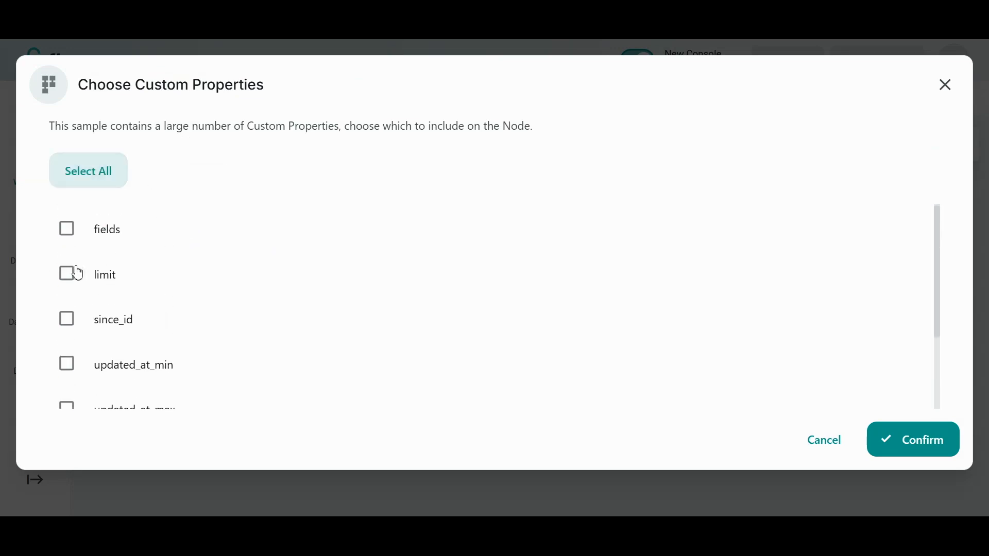
left_click(67, 276)
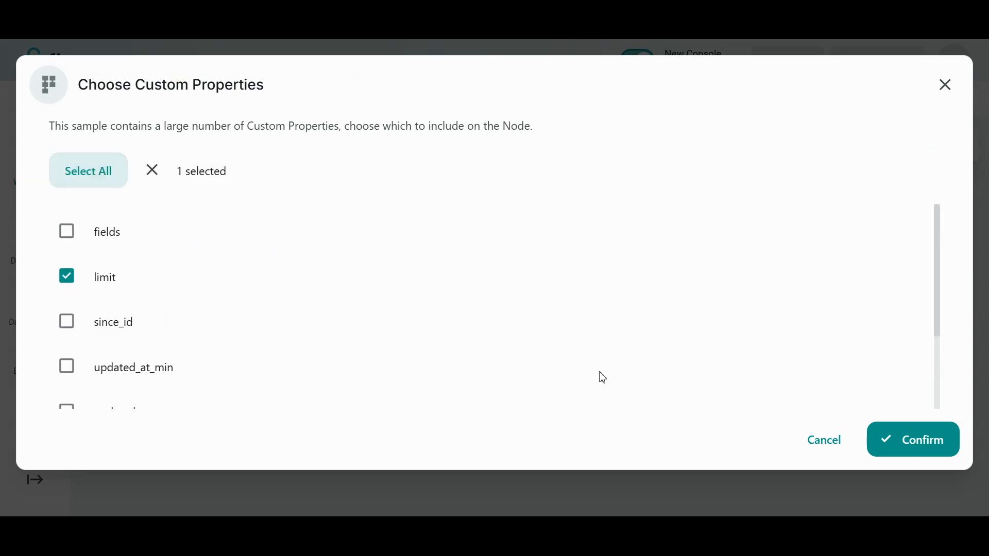
left_click(900, 431)
Step: Set the Shopify node's limit property to 1
left_click_drag(479, 420, 448, 385)
double_click(370, 353)
key("ctrl+a")
type("5")
key("BackSpace")
type("1")
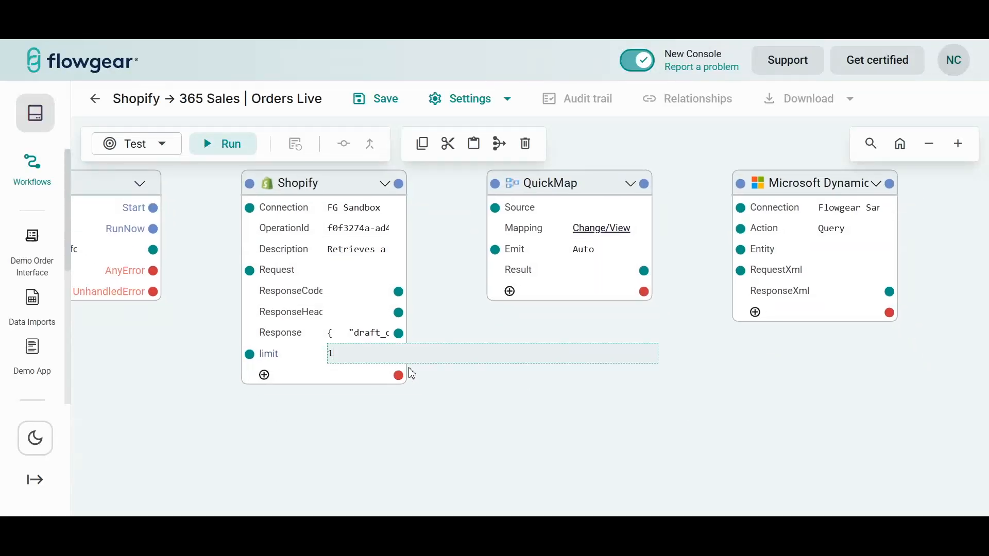
left_click(544, 427)
Step: Find the salesorder samples for the Microsoft Dynamics node and apply the "Create salesorder" sample
left_click_drag(524, 386, 493, 392)
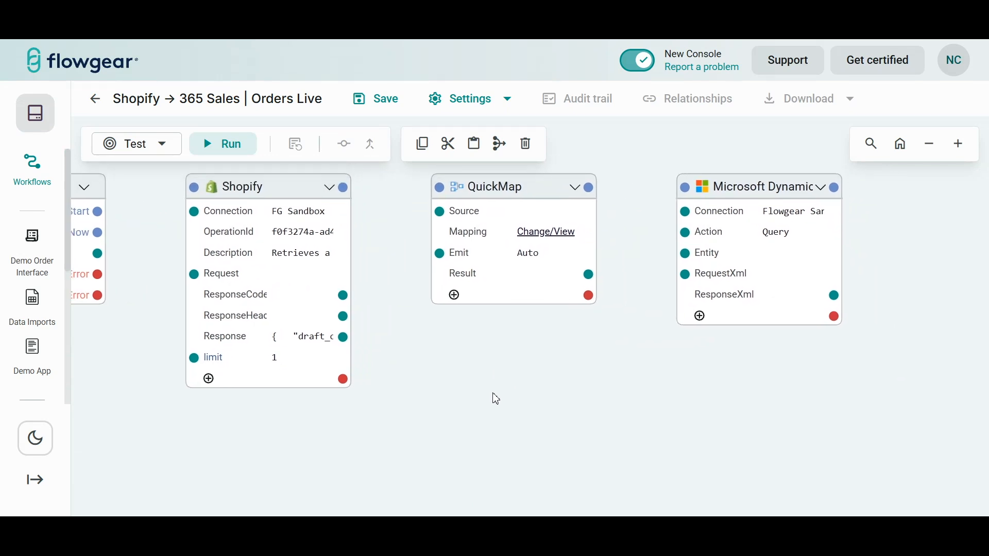
left_click_drag(562, 373, 495, 380)
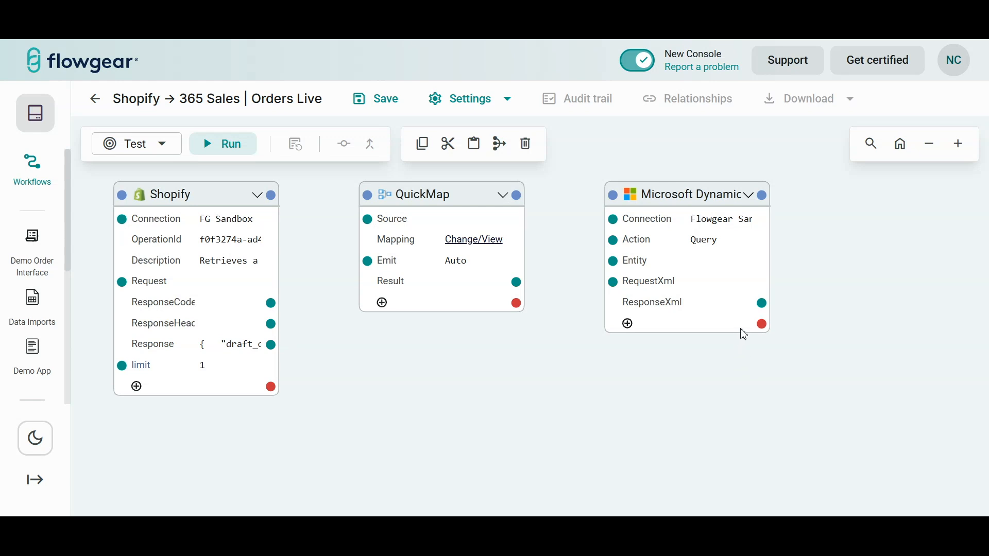
left_click(751, 199)
left_click(770, 228)
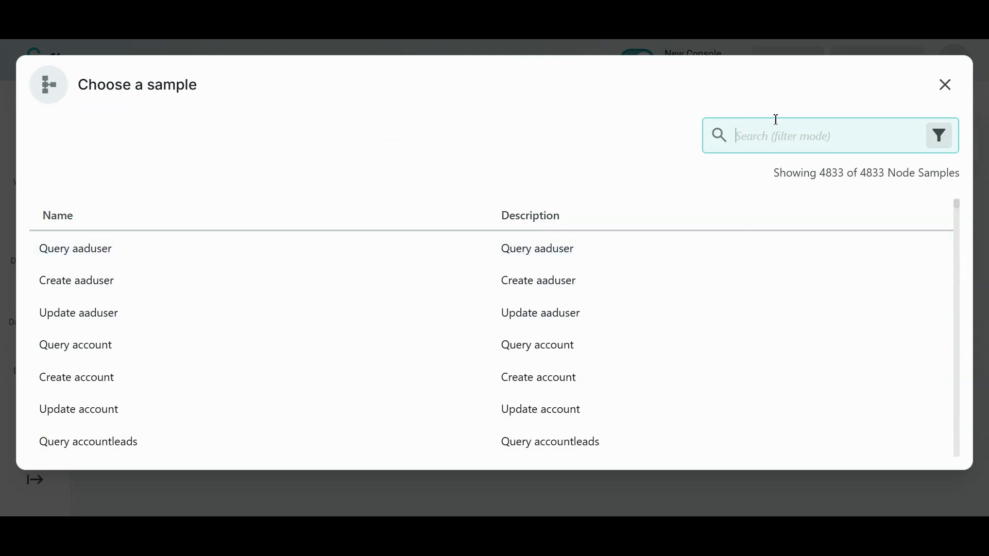
type("salesorder")
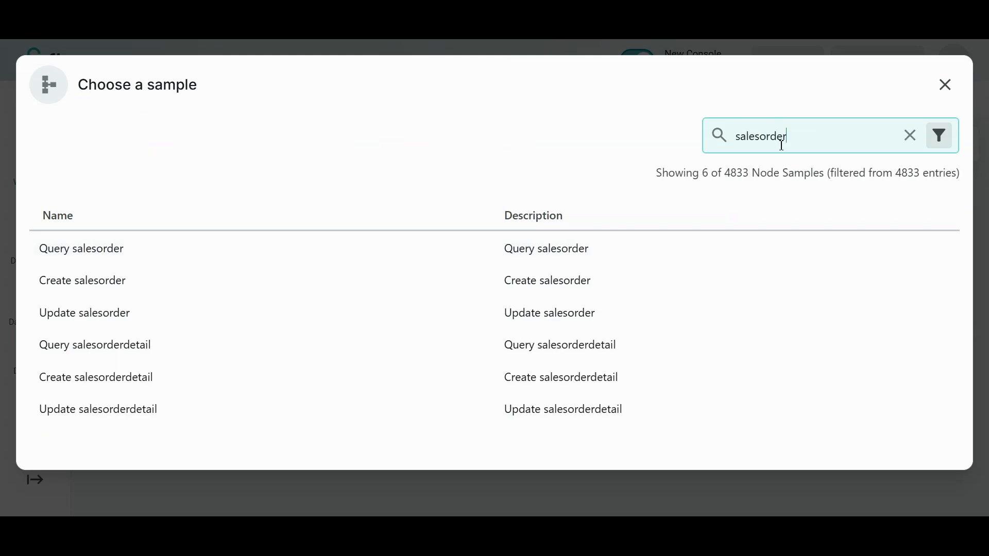
left_click(118, 286)
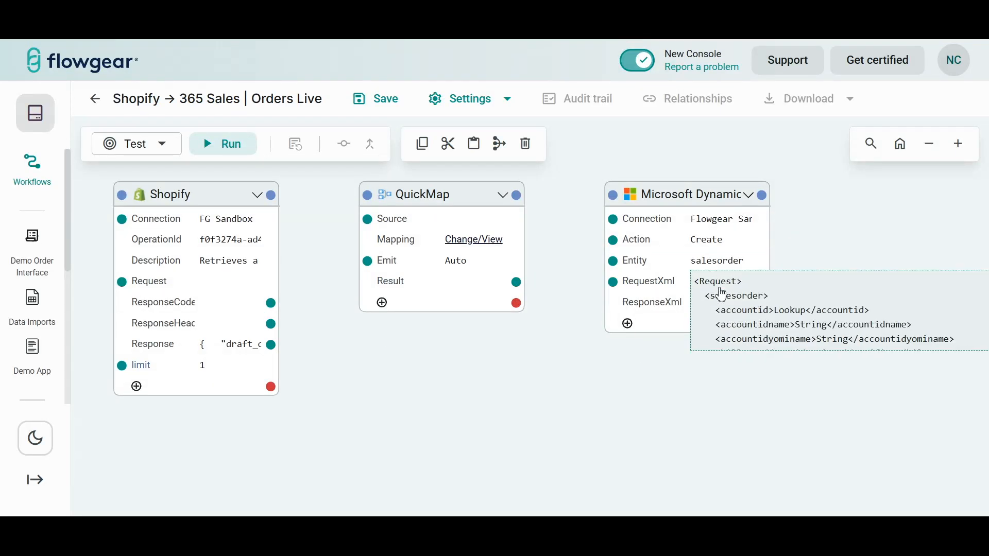
Step: Examine the sample RequestXml of the Microsoft Dynamics node and the sample Response of the Shopify node
left_click(722, 294)
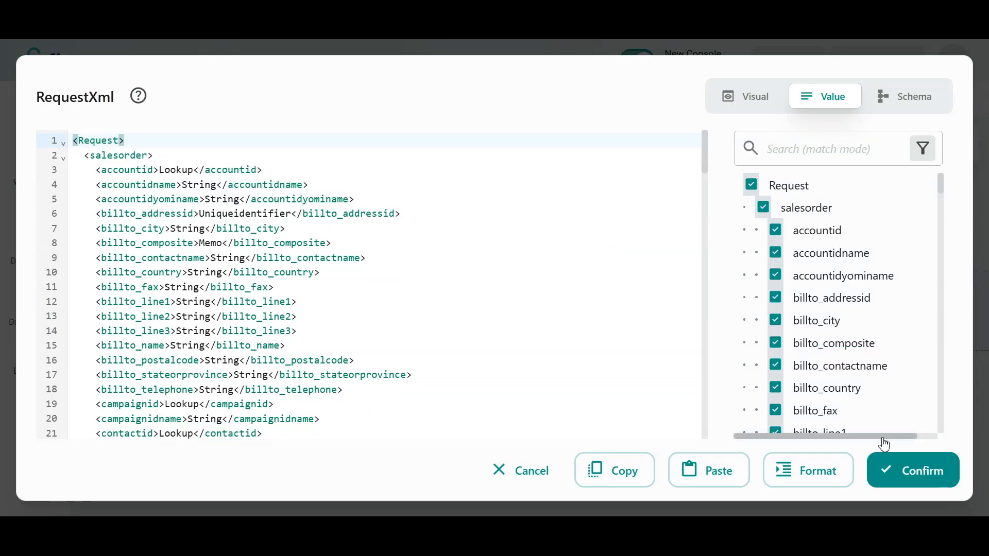
left_click(901, 480)
left_click_drag(460, 343, 533, 349)
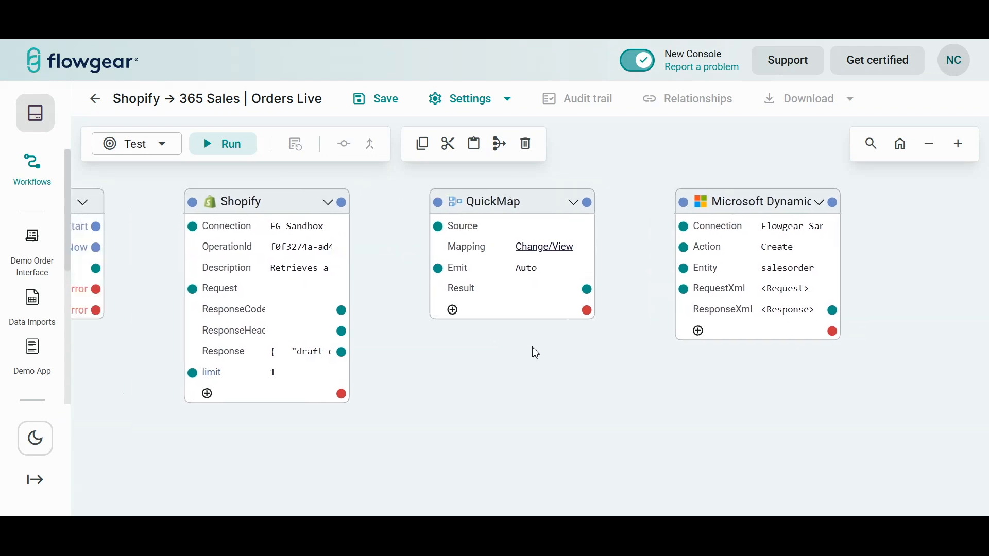
mouse_move(796, 289)
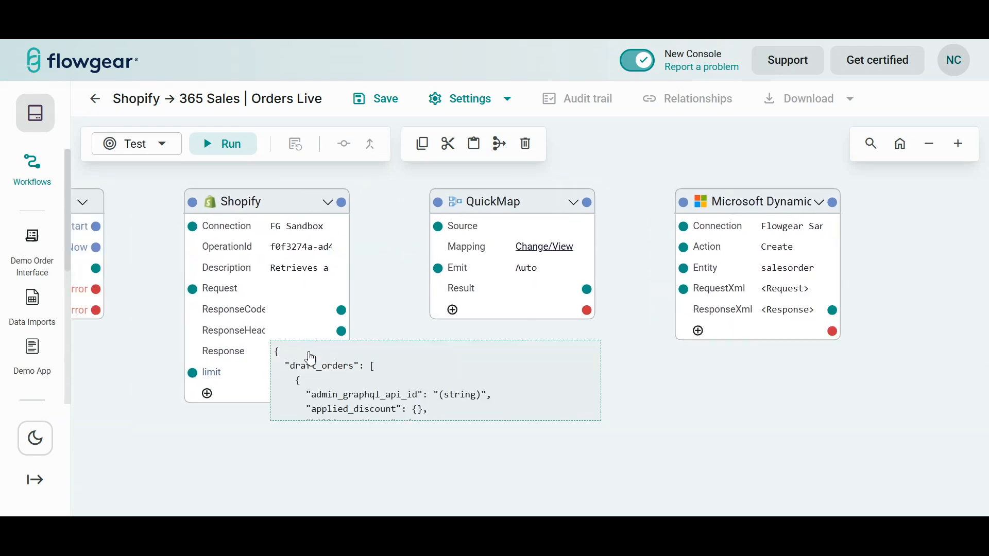
left_click(310, 358)
left_click(896, 466)
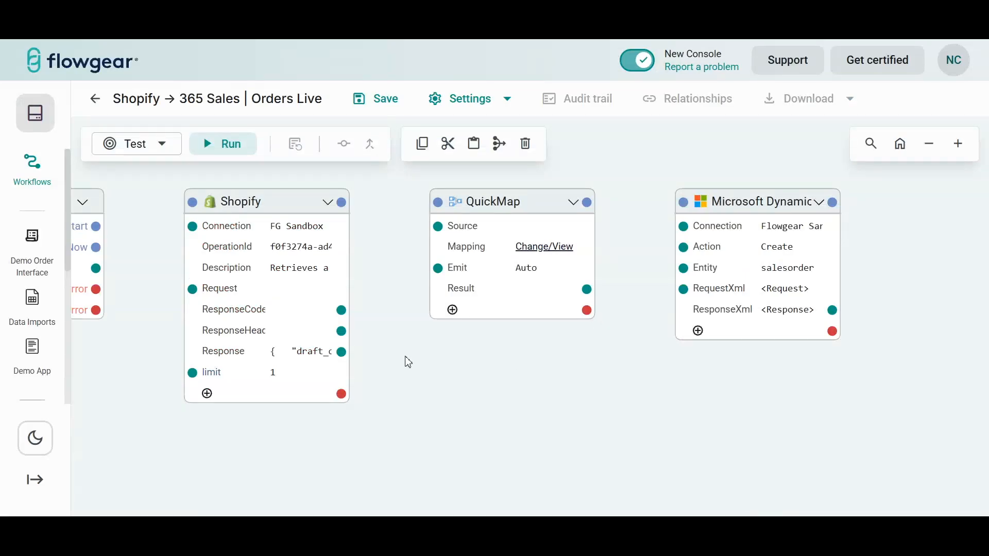
Step: Connect the Shopify Response to the QuickMap Source, and the QuickMap Result to the Microsoft Dynamics RequestXml
left_click_drag(343, 352, 437, 226)
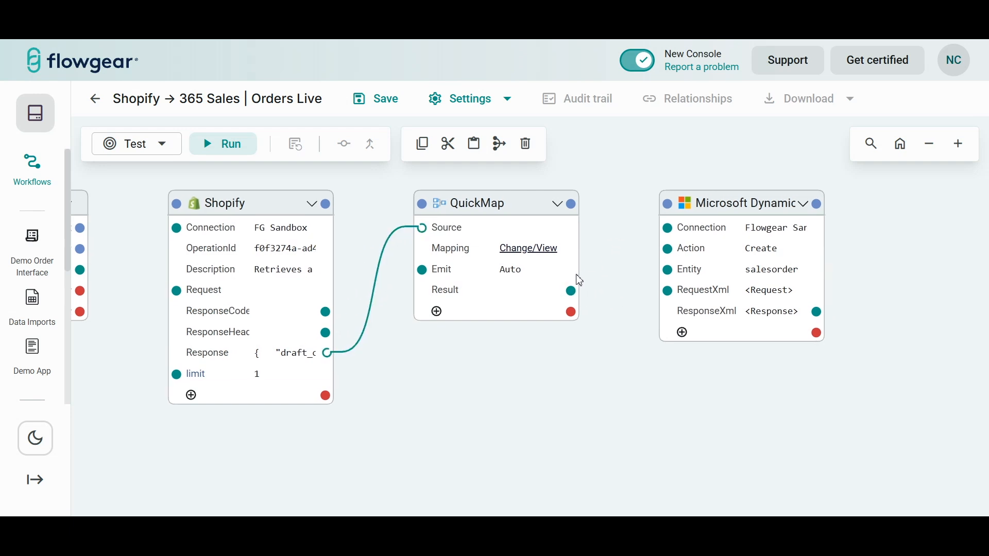
left_click_drag(571, 290, 664, 291)
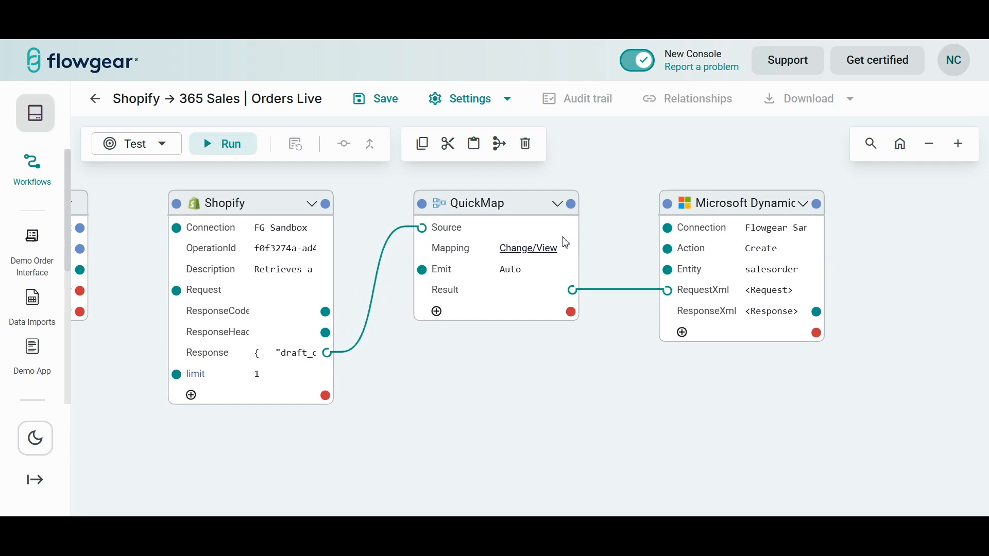
Step: In the QuickMap mapping, link draft_orders to salesorder and the billing address city to billto_city
left_click(536, 249)
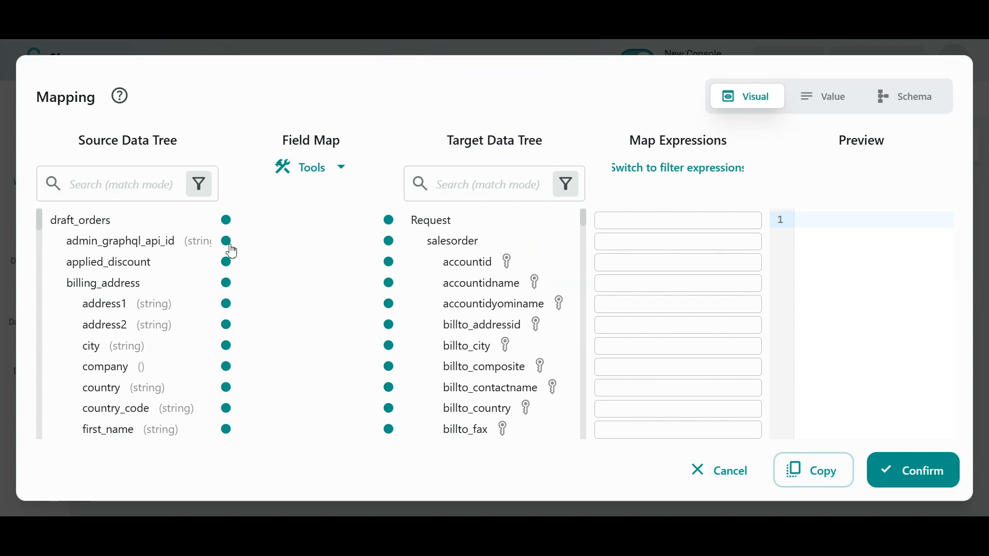
left_click_drag(235, 230, 389, 241)
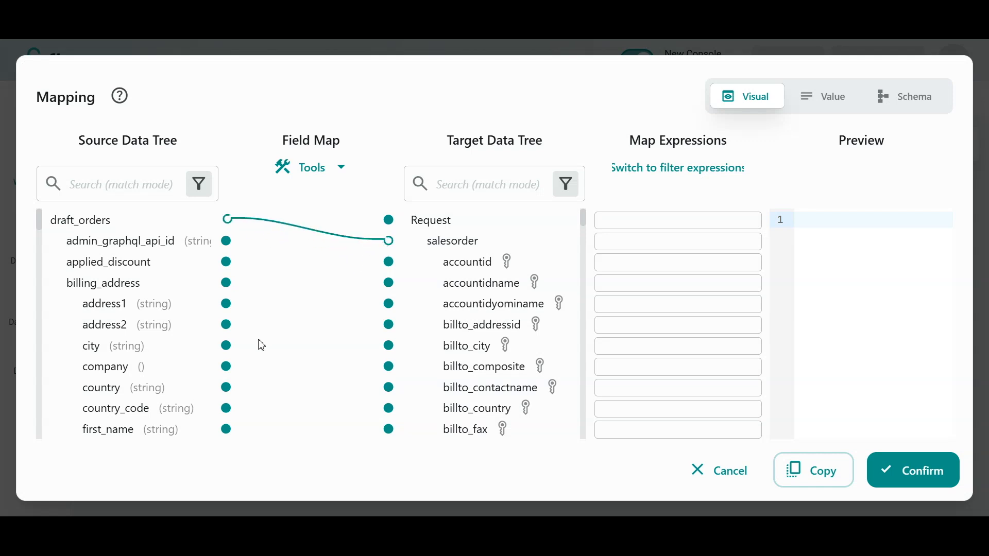
left_click_drag(226, 346, 389, 345)
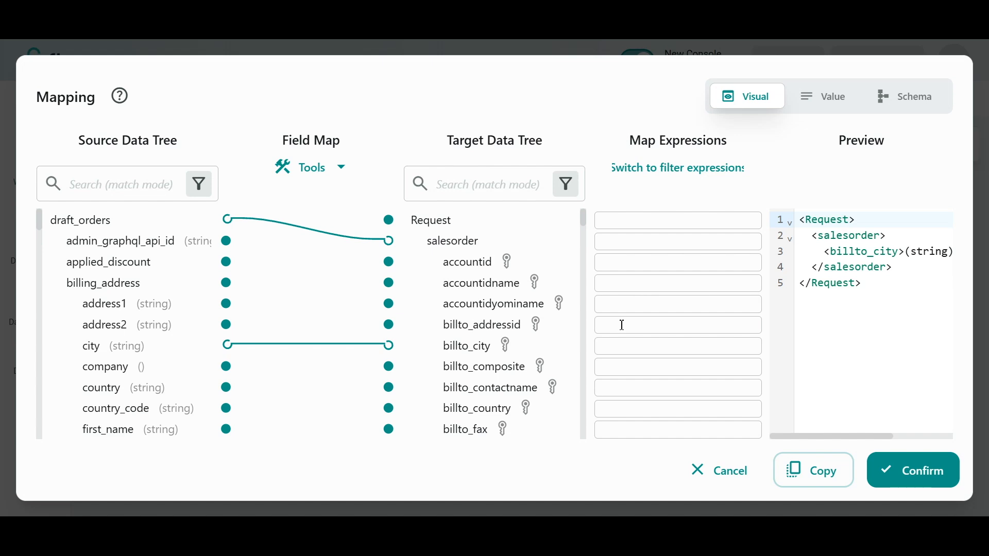
Step: Examine the map expression fields of the salesorder target, including the function suggestions for accountidname
left_click(629, 310)
left_click(636, 286)
left_click(833, 310)
left_click(652, 278)
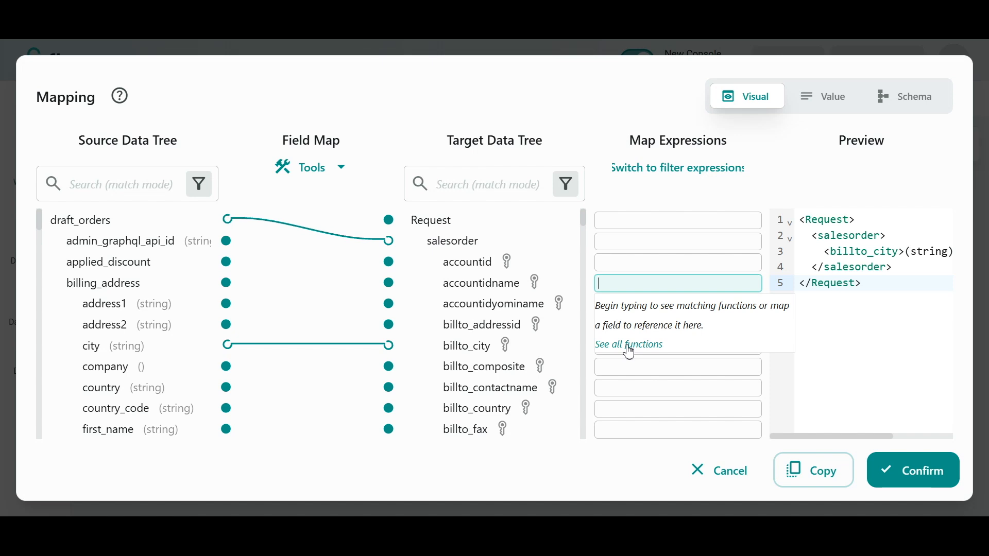
left_click(843, 331)
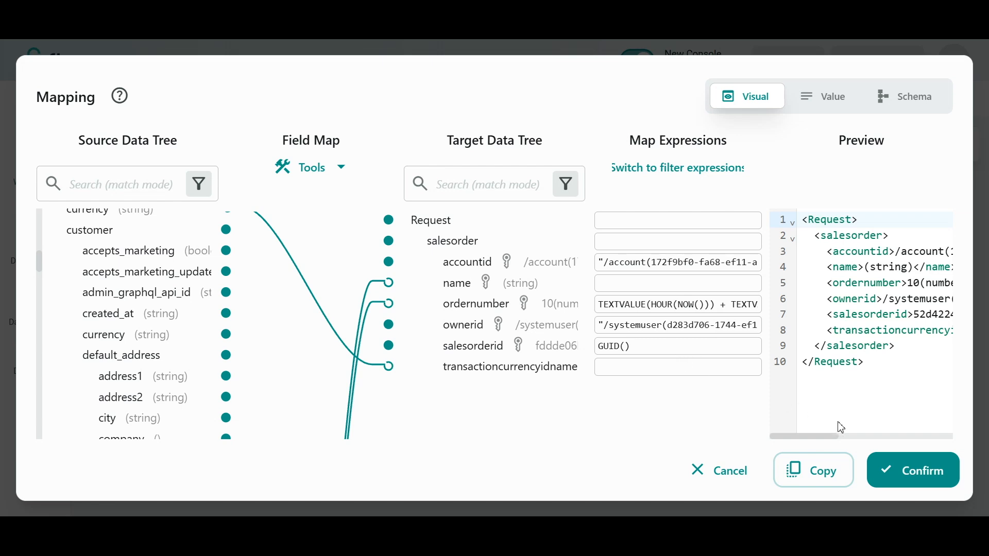
Step: Confirm the mapping and chain the execution flow from RunNow through Shopify and QuickMap to the Microsoft Dynamics node
left_click(882, 471)
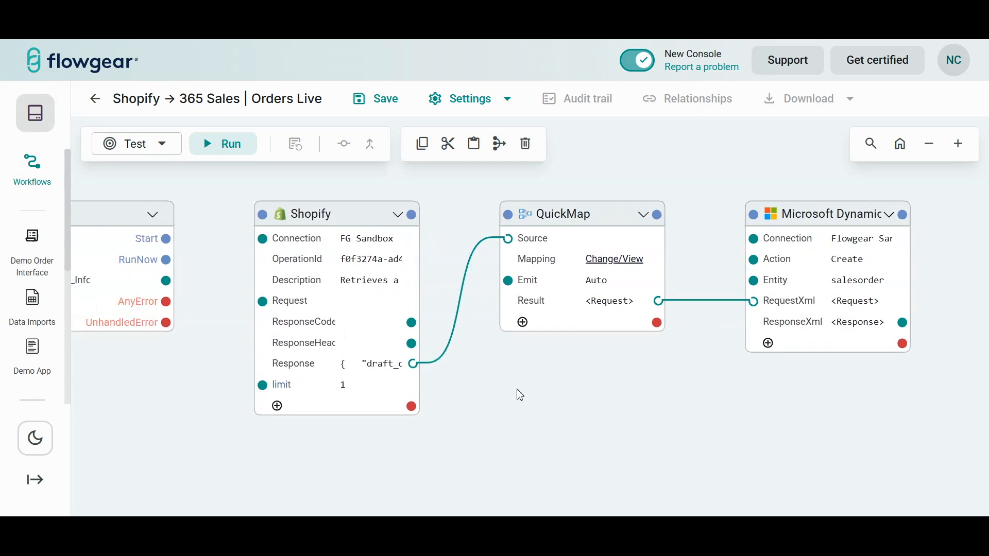
left_click_drag(190, 262, 285, 217)
left_click_drag(436, 217, 530, 216)
left_click_drag(682, 217, 773, 217)
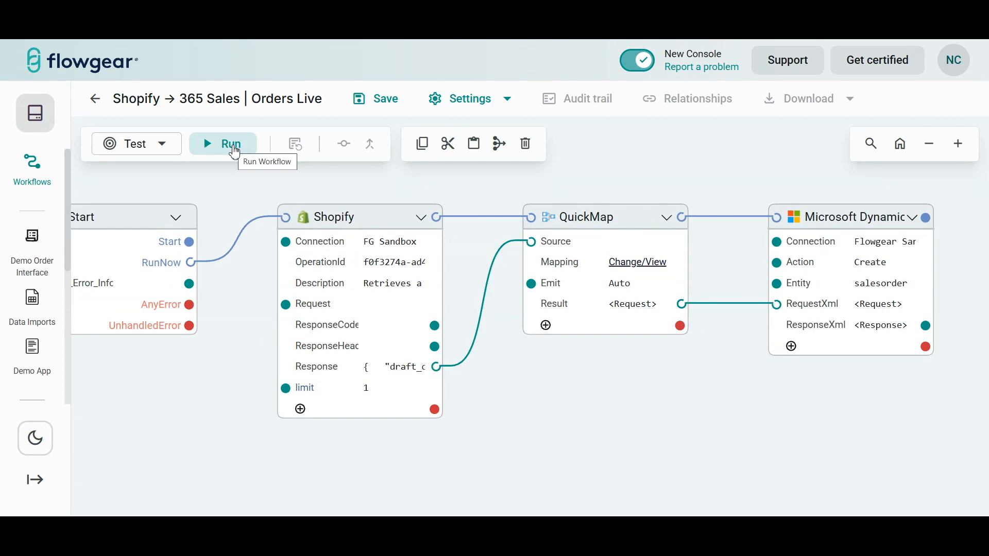
Step: Review the Shopify node and the Map Order Header field mapping in the "Shopify → 365 Sales | Orders" workflow, leaving the mapping unedited
left_click_drag(696, 447, 675, 449)
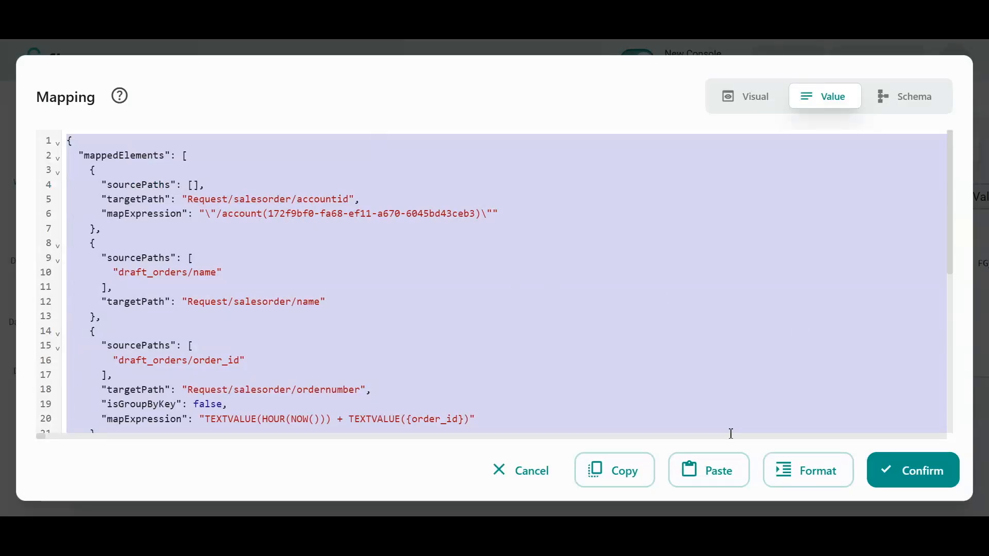
left_click(540, 472)
left_click_drag(458, 411, 549, 421)
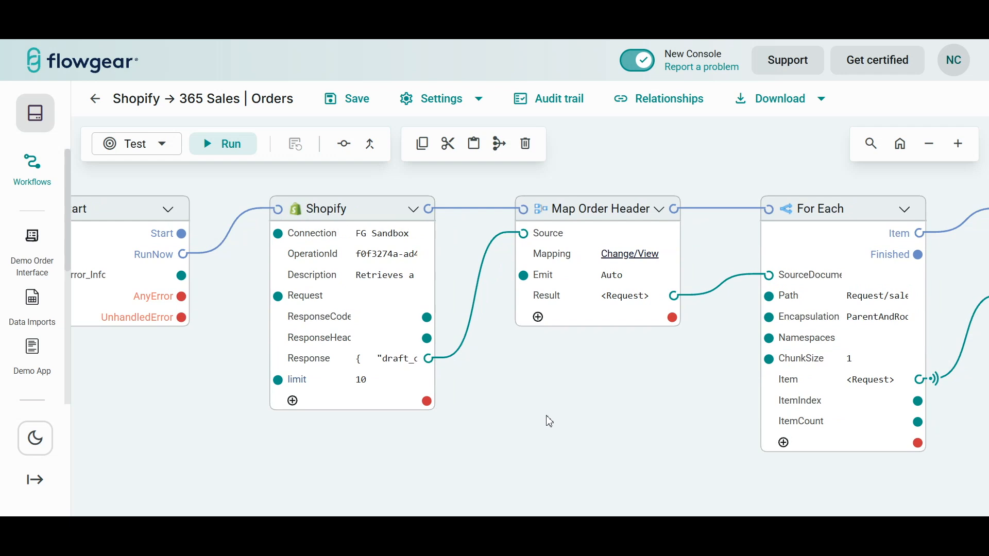
left_click_drag(594, 421, 563, 424)
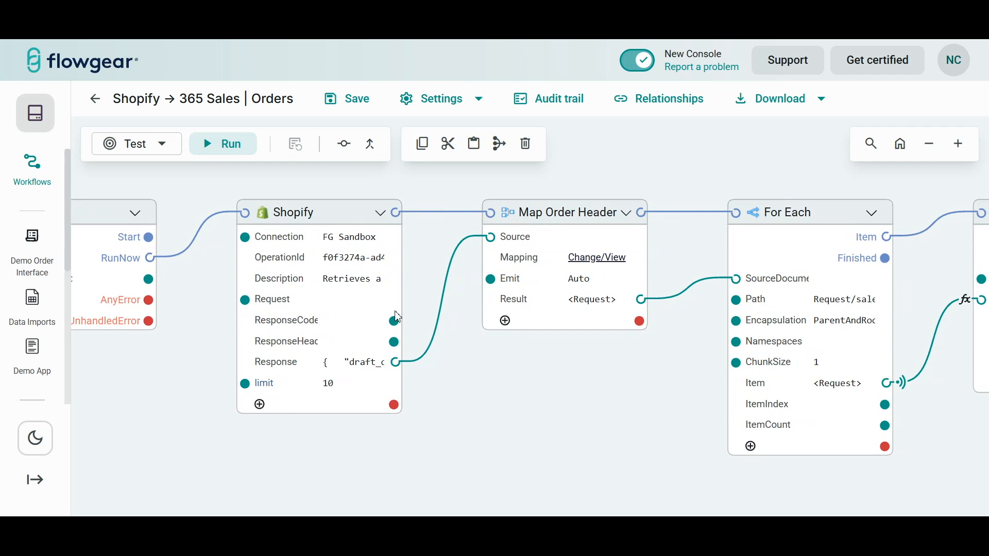
left_click(313, 214)
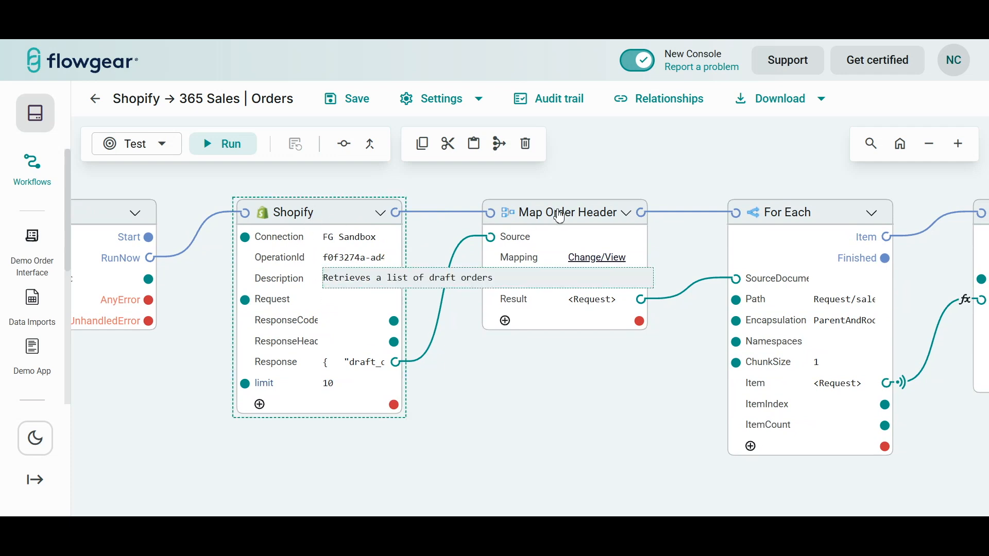
left_click(597, 257)
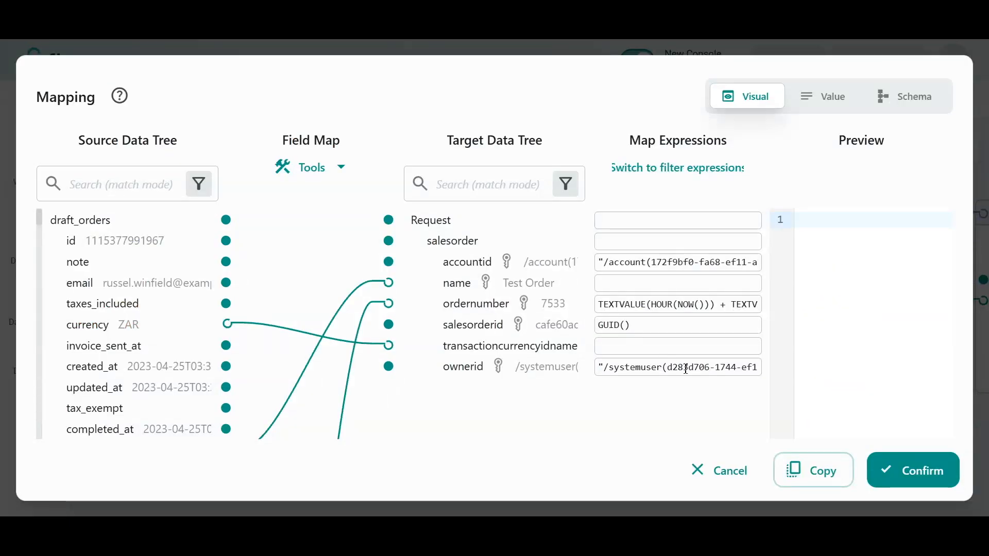
left_click(739, 482)
Step: Examine the For Each, Get Key-Value 2 and Create Order nodes, and trace the data links from the For Each item
left_click_drag(620, 417, 325, 416)
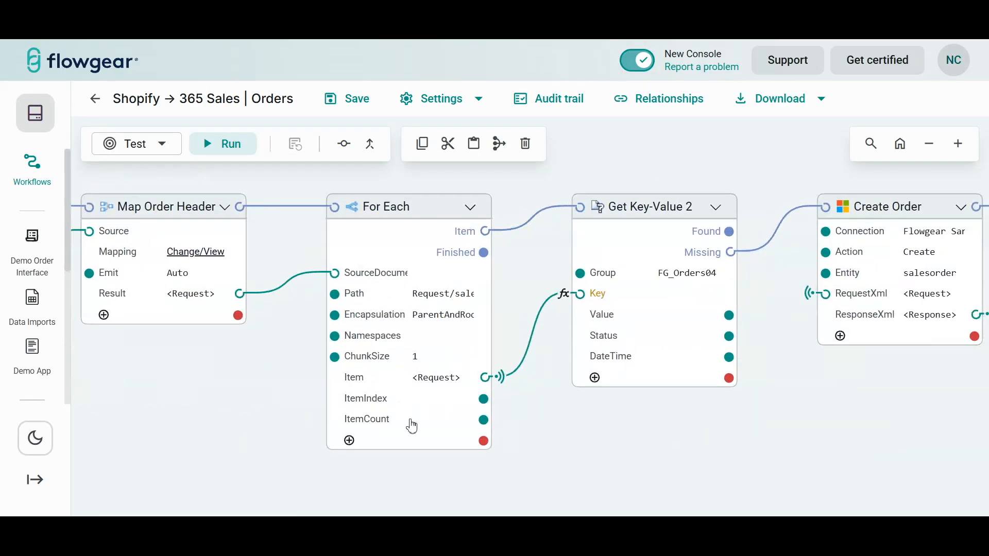
left_click_drag(870, 439, 470, 440)
left_click_drag(590, 446, 925, 401)
left_click_drag(397, 438, 617, 441)
left_click_drag(353, 406, 450, 437)
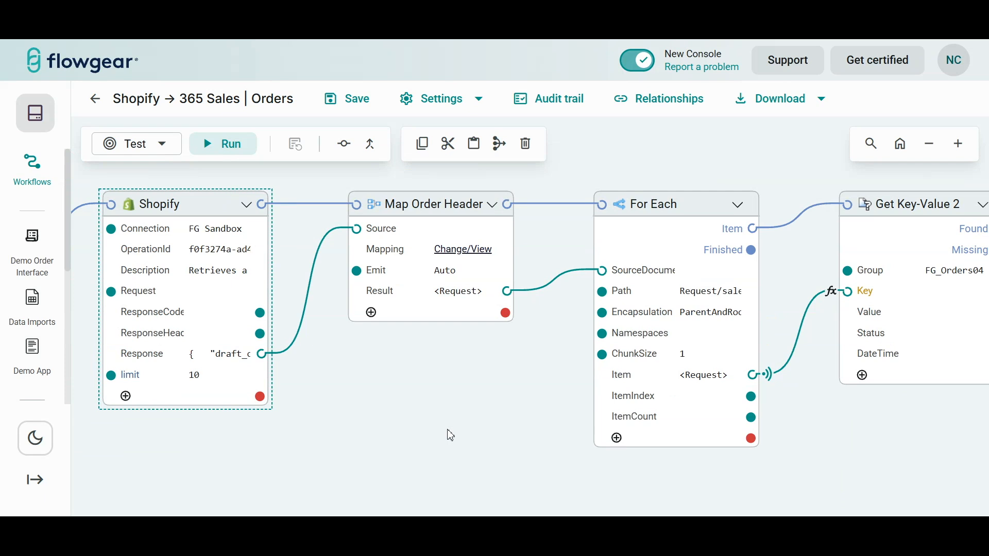
left_click_drag(449, 435, 265, 425)
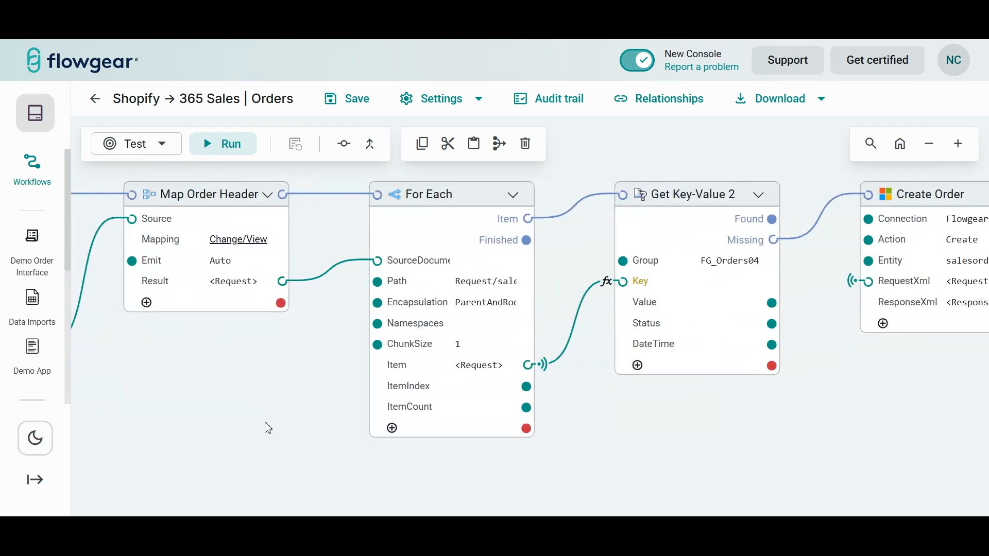
left_click(441, 201)
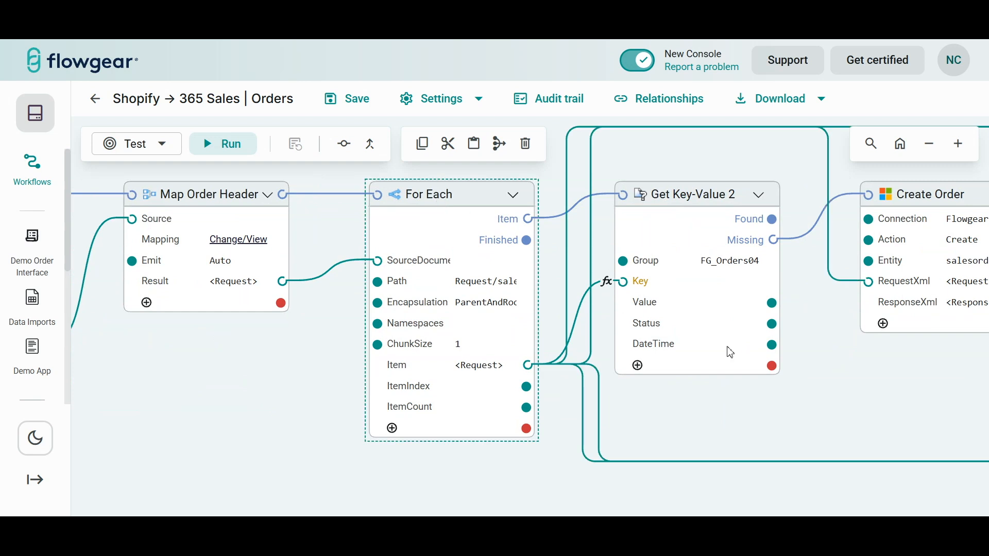
left_click_drag(836, 373, 643, 390)
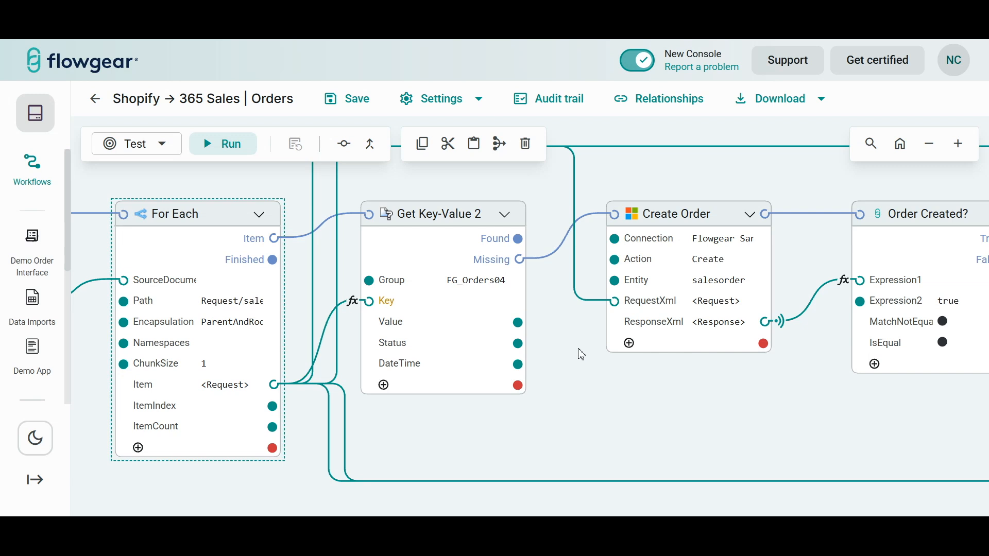
Step: Examine the Get Key-Value 2, Create Order and Order Created? nodes, and trace the False branch to the Order Failed node
left_click(447, 216)
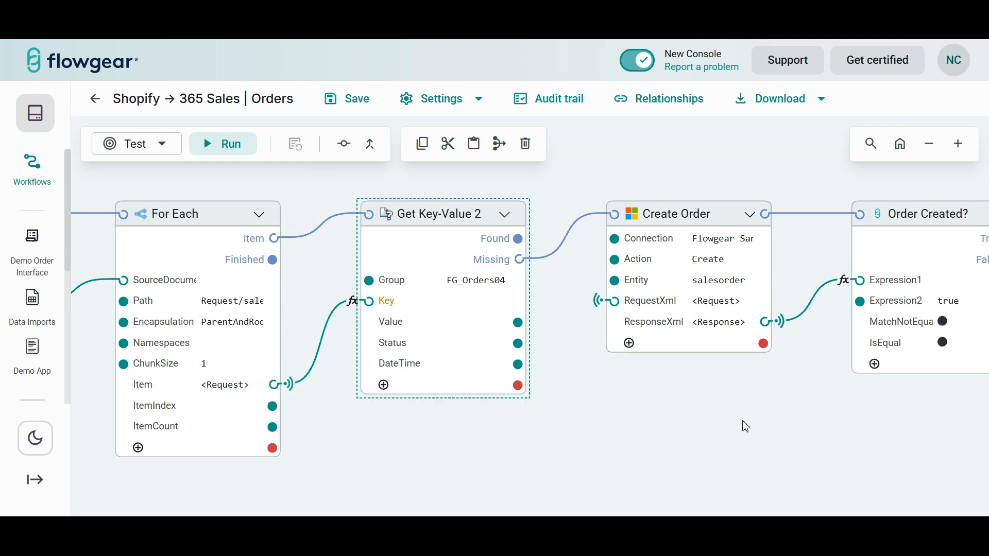
left_click_drag(788, 412, 565, 425)
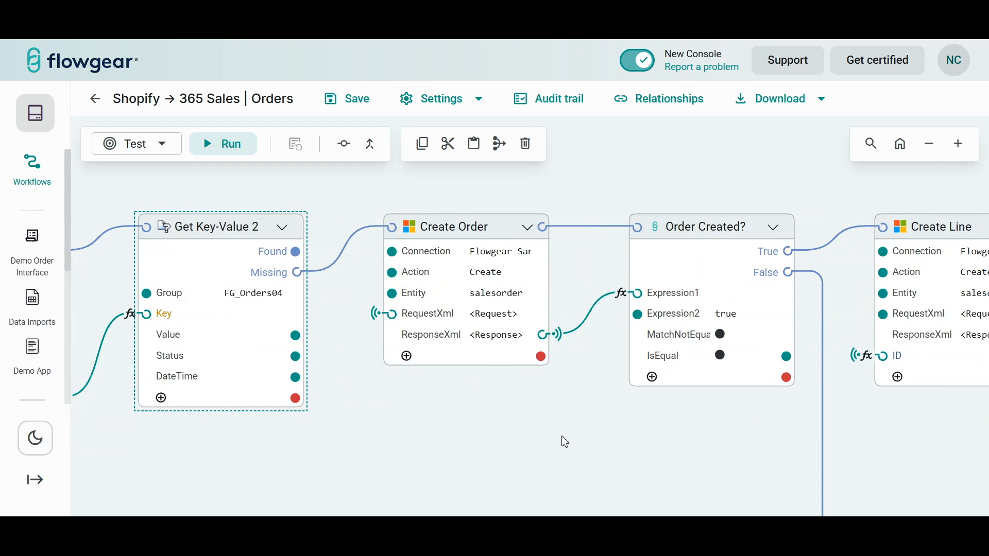
left_click_drag(582, 438, 407, 448)
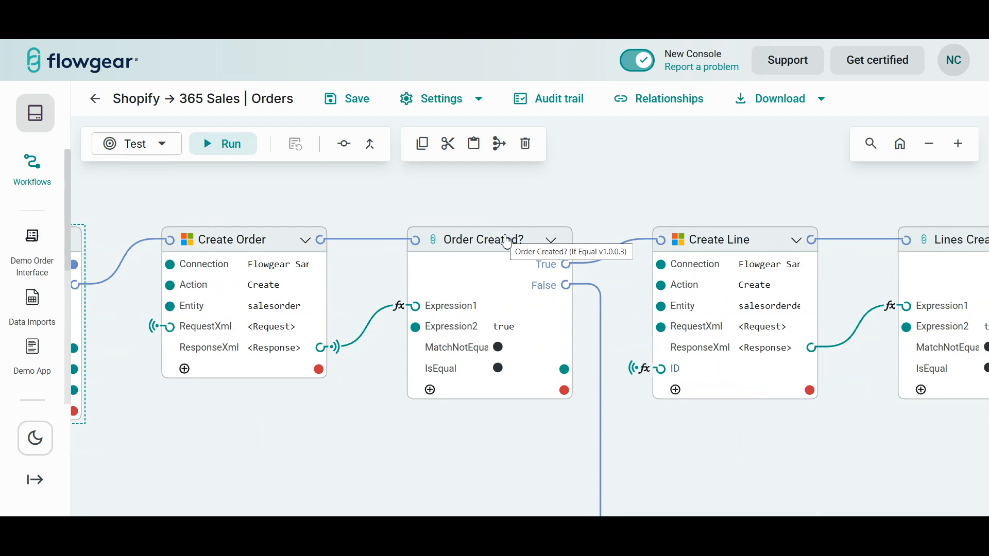
left_click_drag(719, 444, 597, 274)
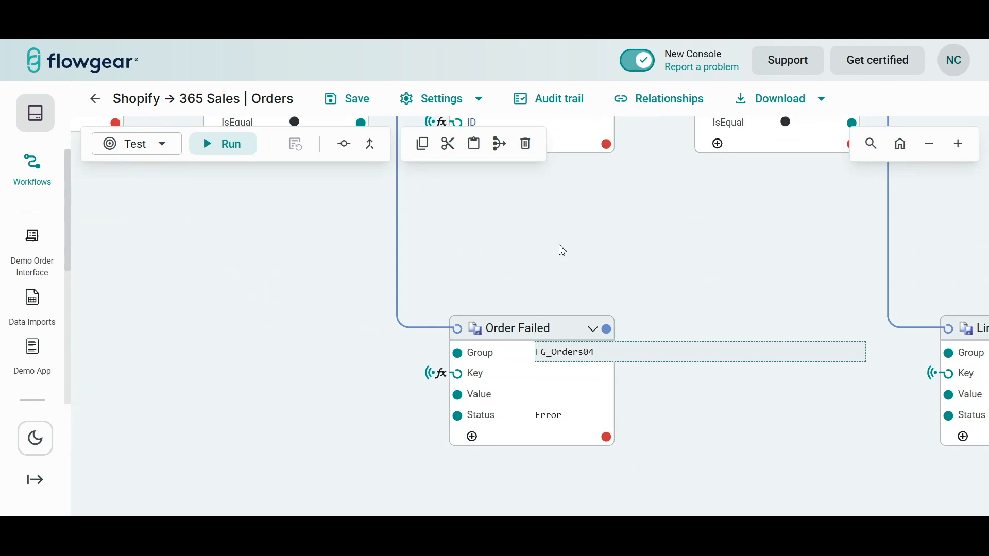
left_click_drag(551, 225, 587, 447)
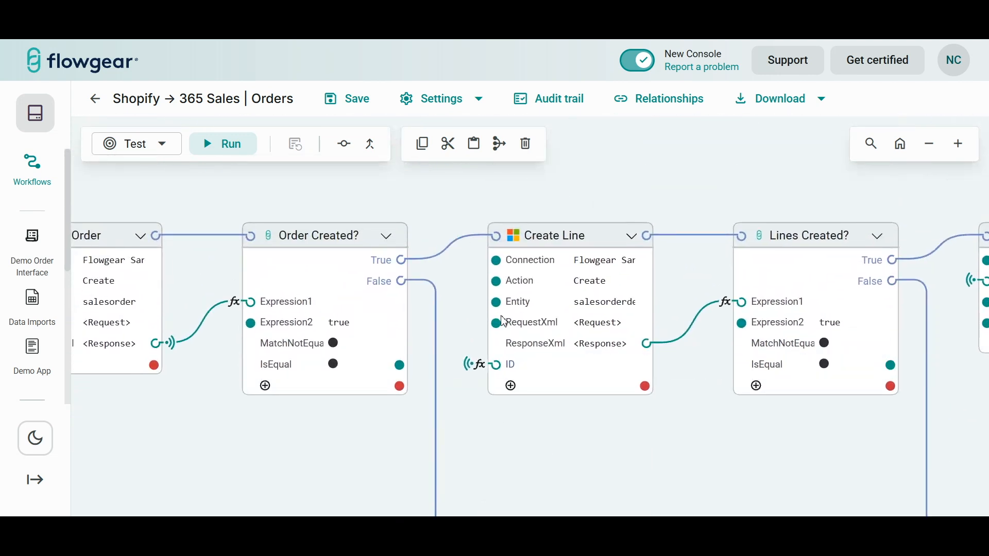
Step: Move the Create Line node one column further from Order Created? to open a gap between the two nodes
left_click(593, 263)
left_click_drag(673, 191, 631, 198)
left_click_drag(521, 247, 673, 247)
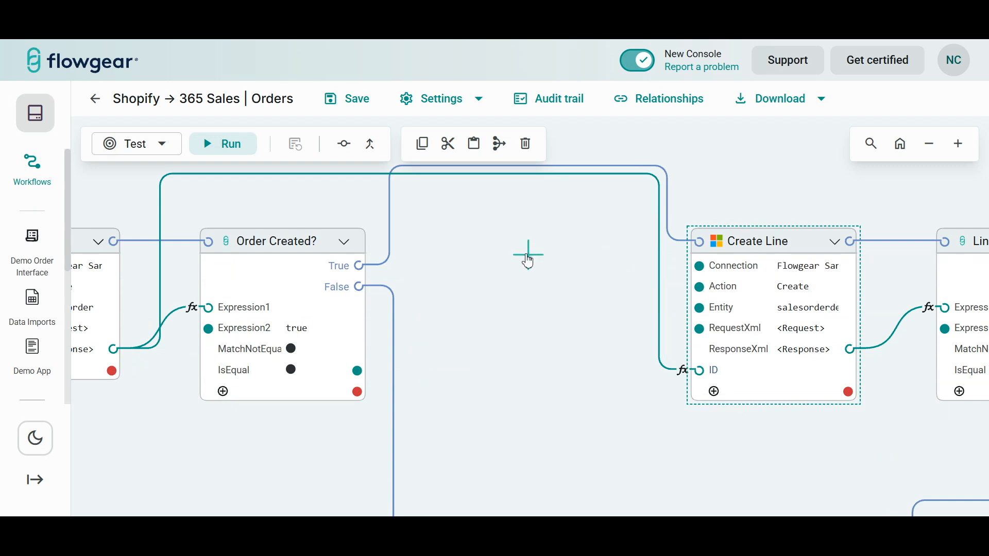
Step: Examine the Lines Created?, Order Complete and Lines Failed nodes, and go back over the workflow to its Start node
left_click_drag(624, 419, 252, 391)
left_click_drag(472, 417, 387, 423)
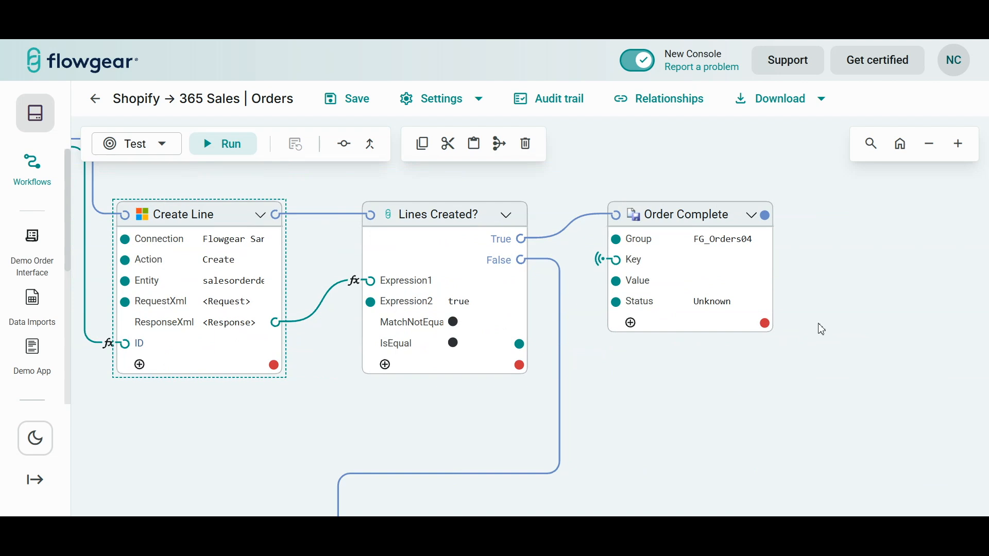
left_click_drag(680, 409, 682, 230)
left_click_drag(713, 341, 749, 270)
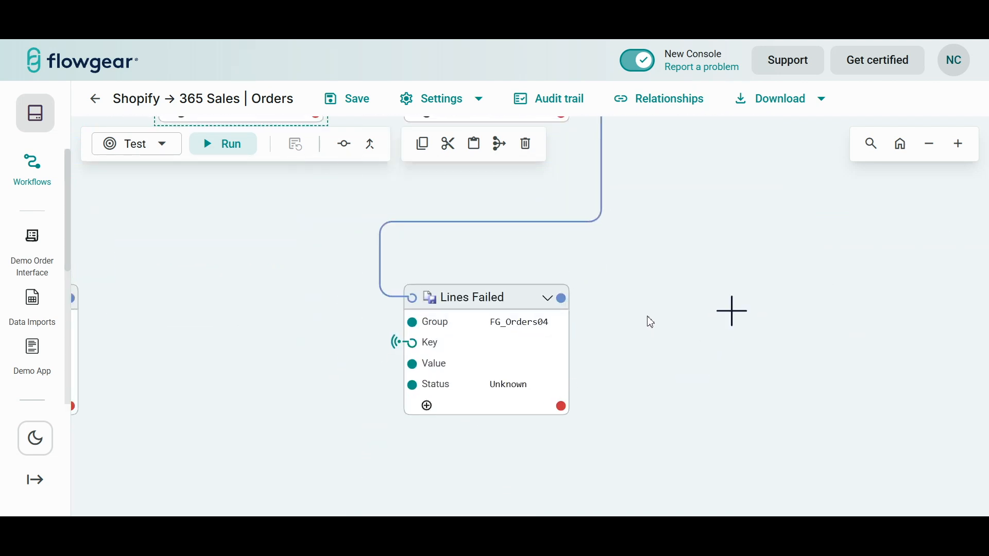
left_click_drag(678, 283, 746, 361)
left_click_drag(371, 341, 862, 414)
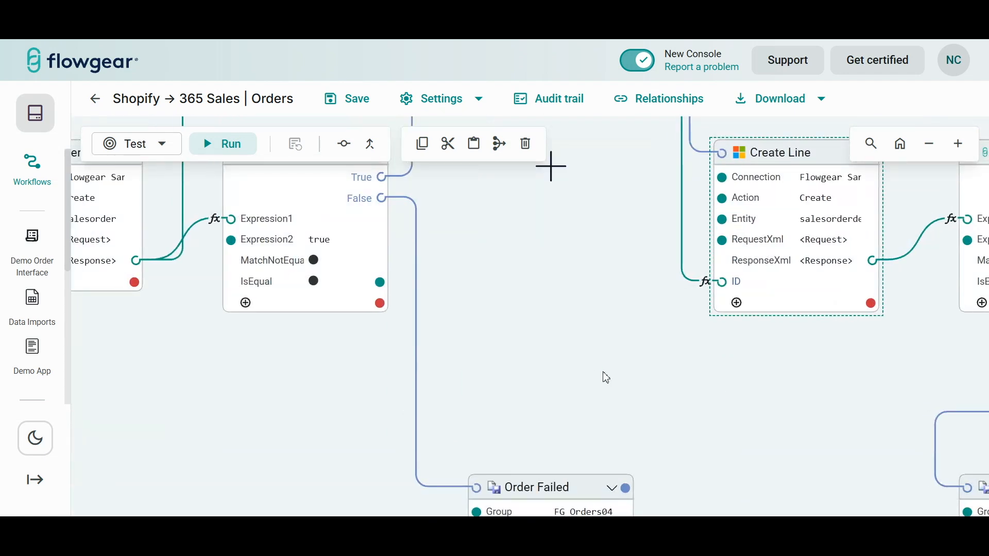
left_click_drag(504, 329, 781, 424)
left_click_drag(511, 457, 741, 438)
left_click_drag(300, 427, 644, 434)
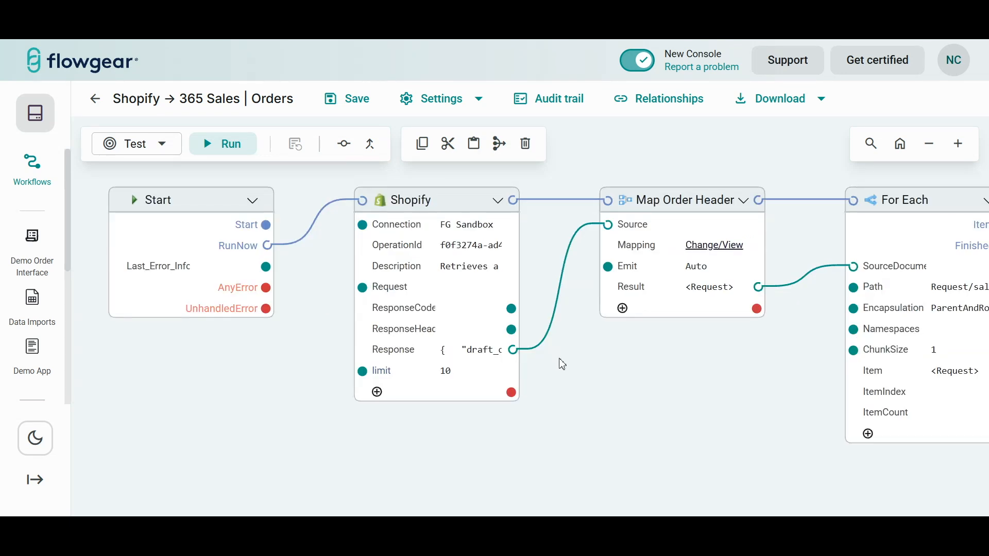